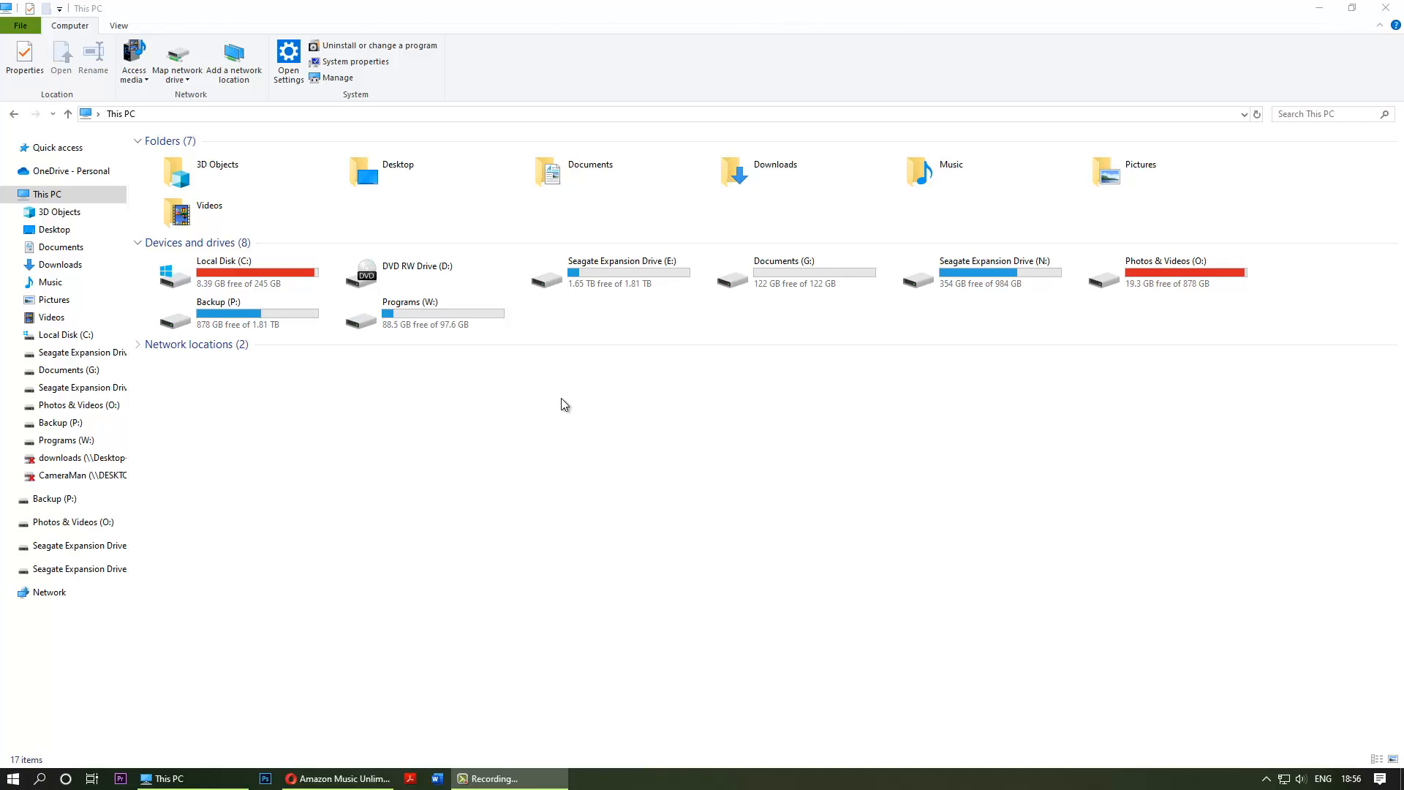
# Search Windows for "disk" and open the Disk Management tool for creating and formatting hard disk partitions
pyautogui.press('super')
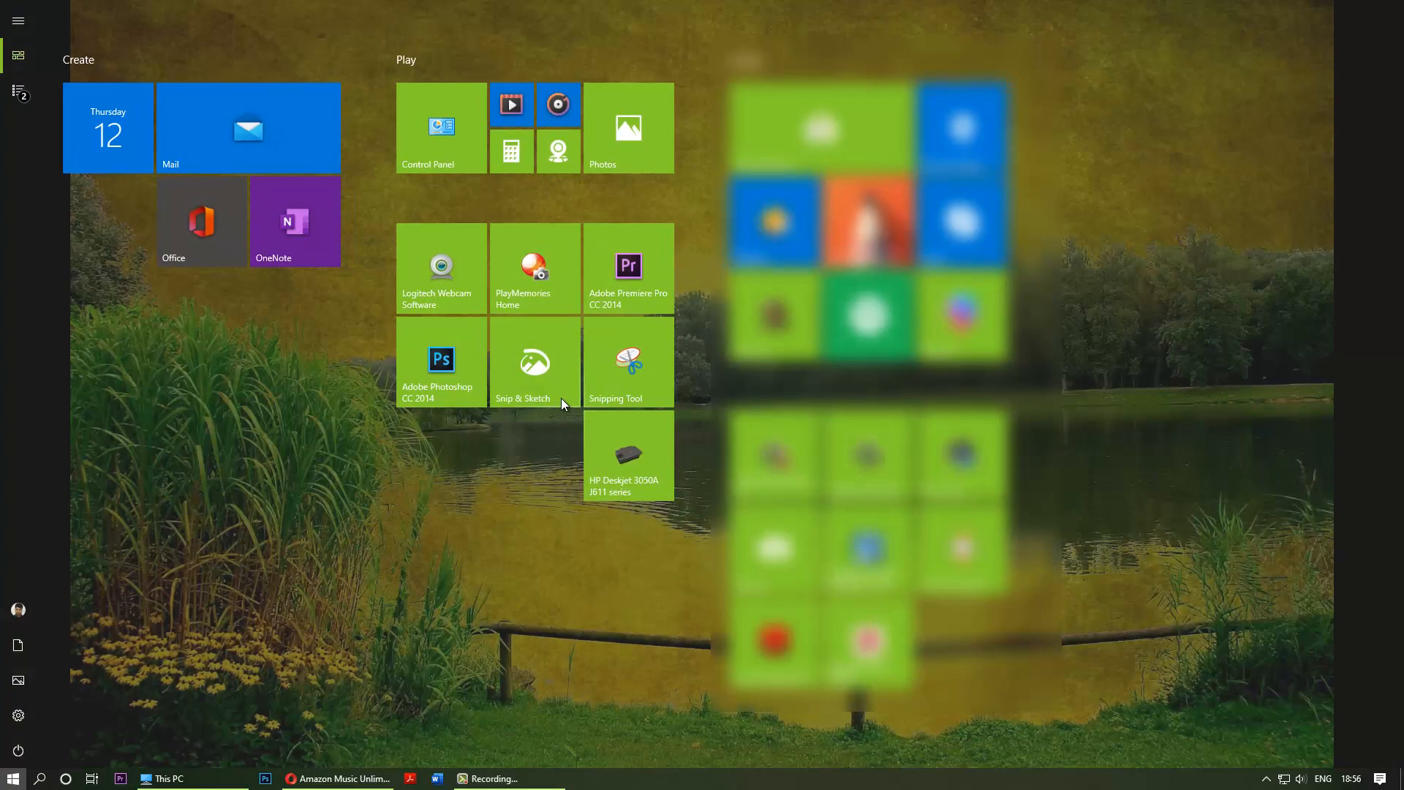
pyautogui.write('disk')
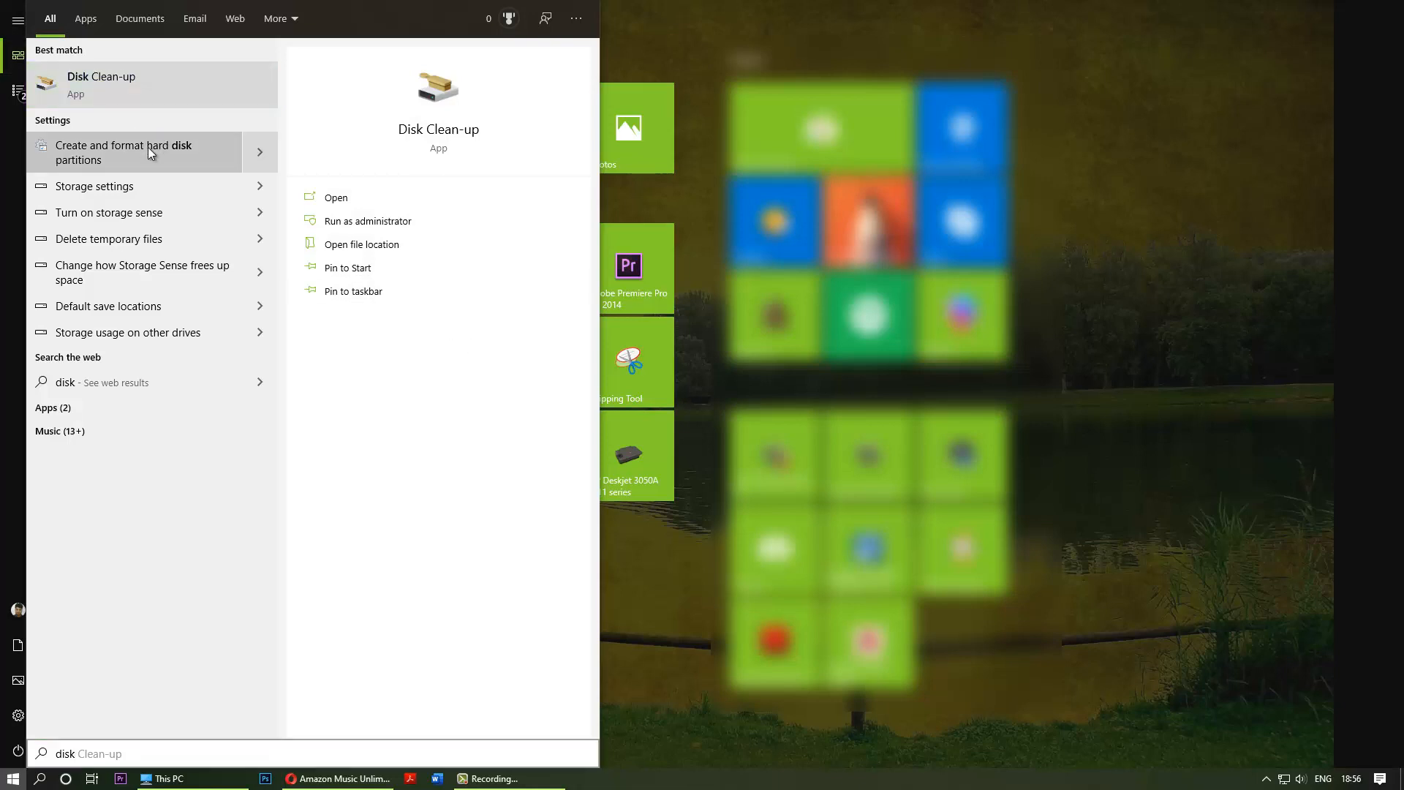
pyautogui.press('Escape')
pyautogui.hotkey('alt', 'Tab')
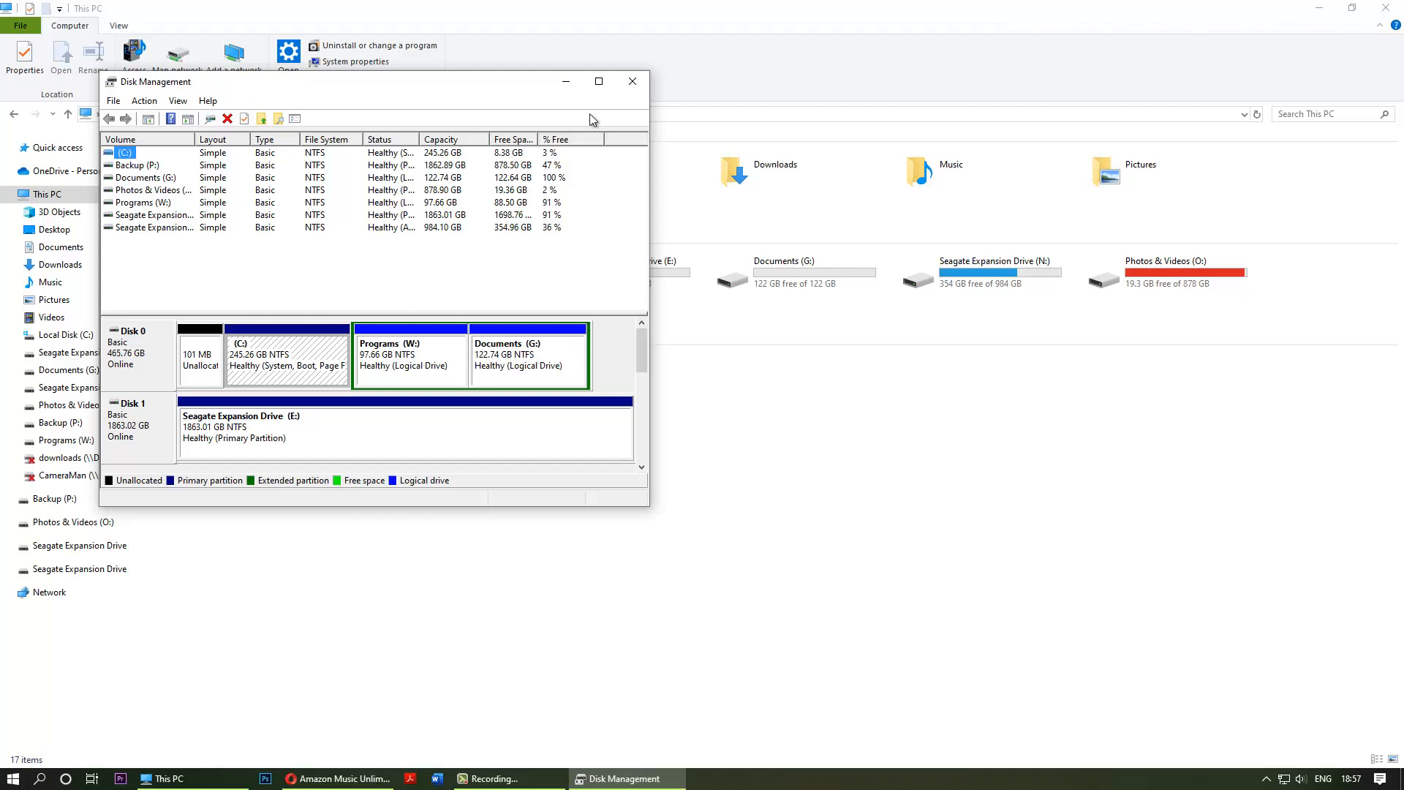
# Return to This PC and check the contents of the Documents (G:) and Programs (W:) drives
pyautogui.click(566, 82)
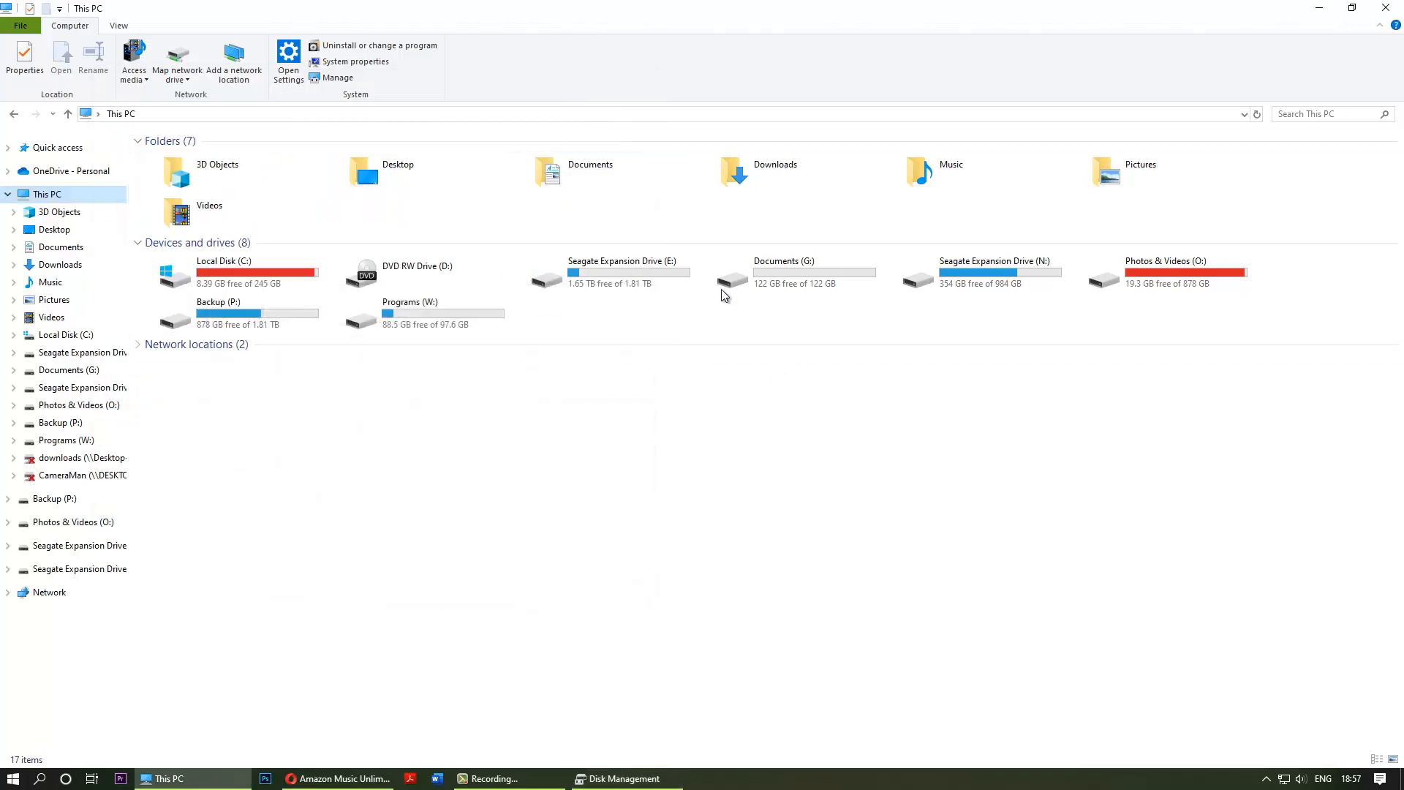
pyautogui.click(791, 276)
pyautogui.doubleClick(792, 273)
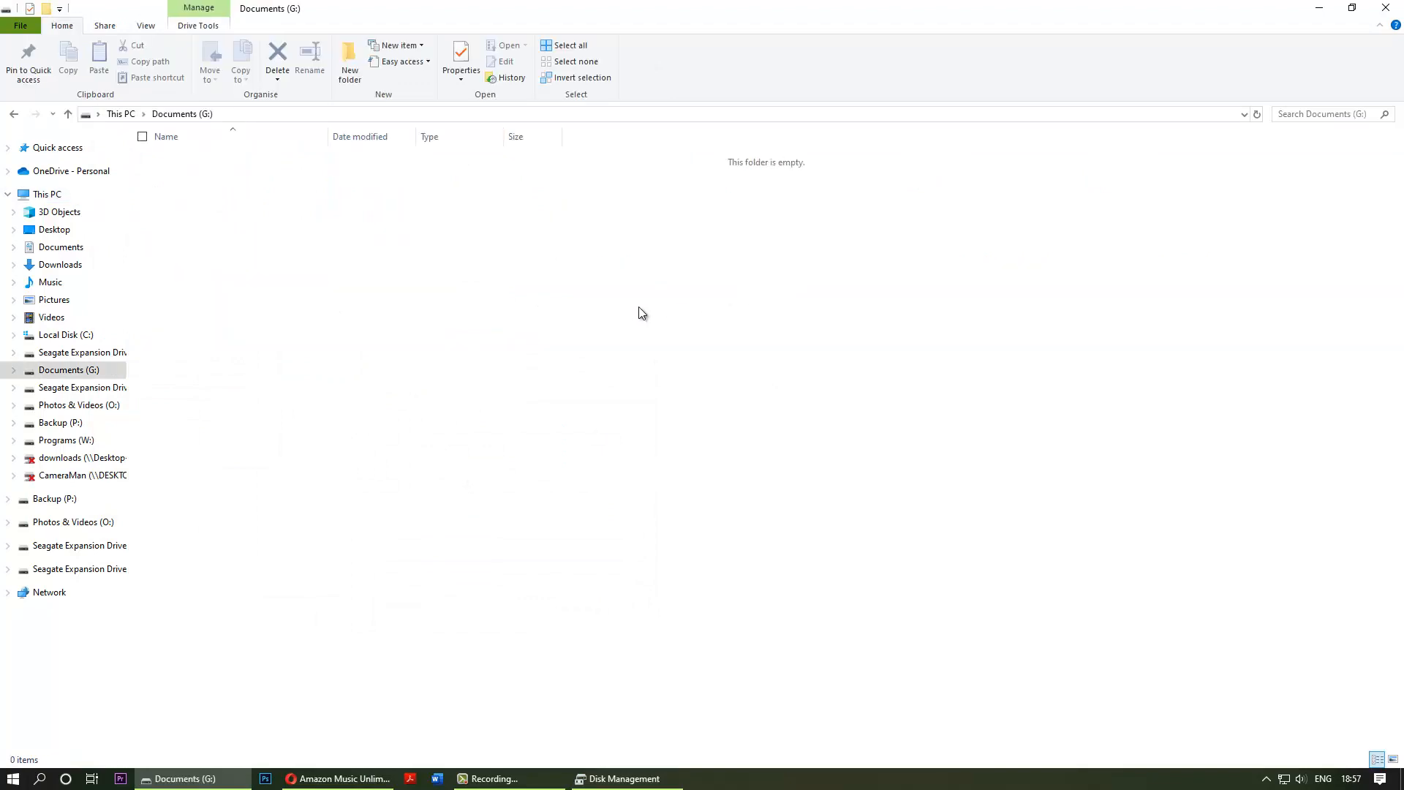
pyautogui.hotkey('alt', 'Left')
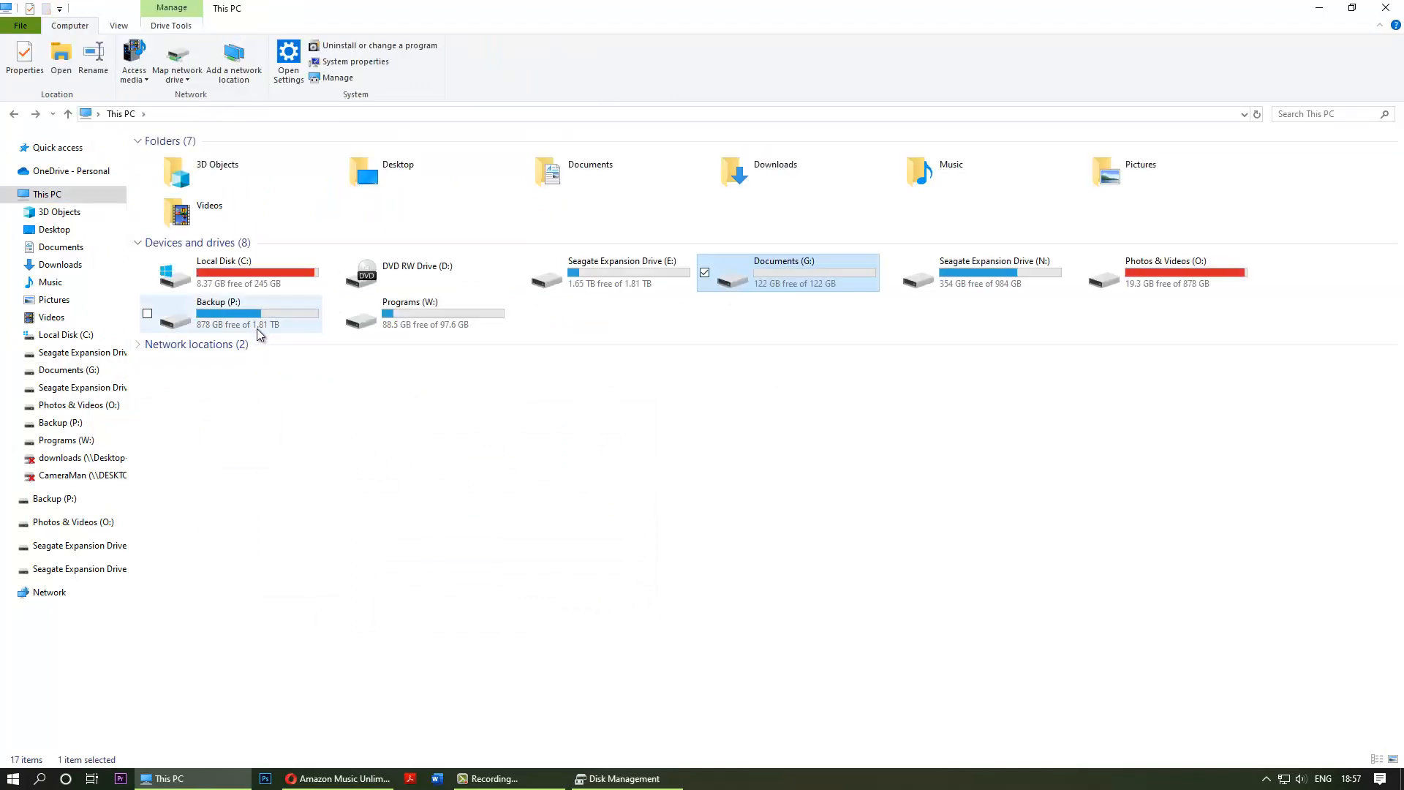
pyautogui.doubleClick(407, 314)
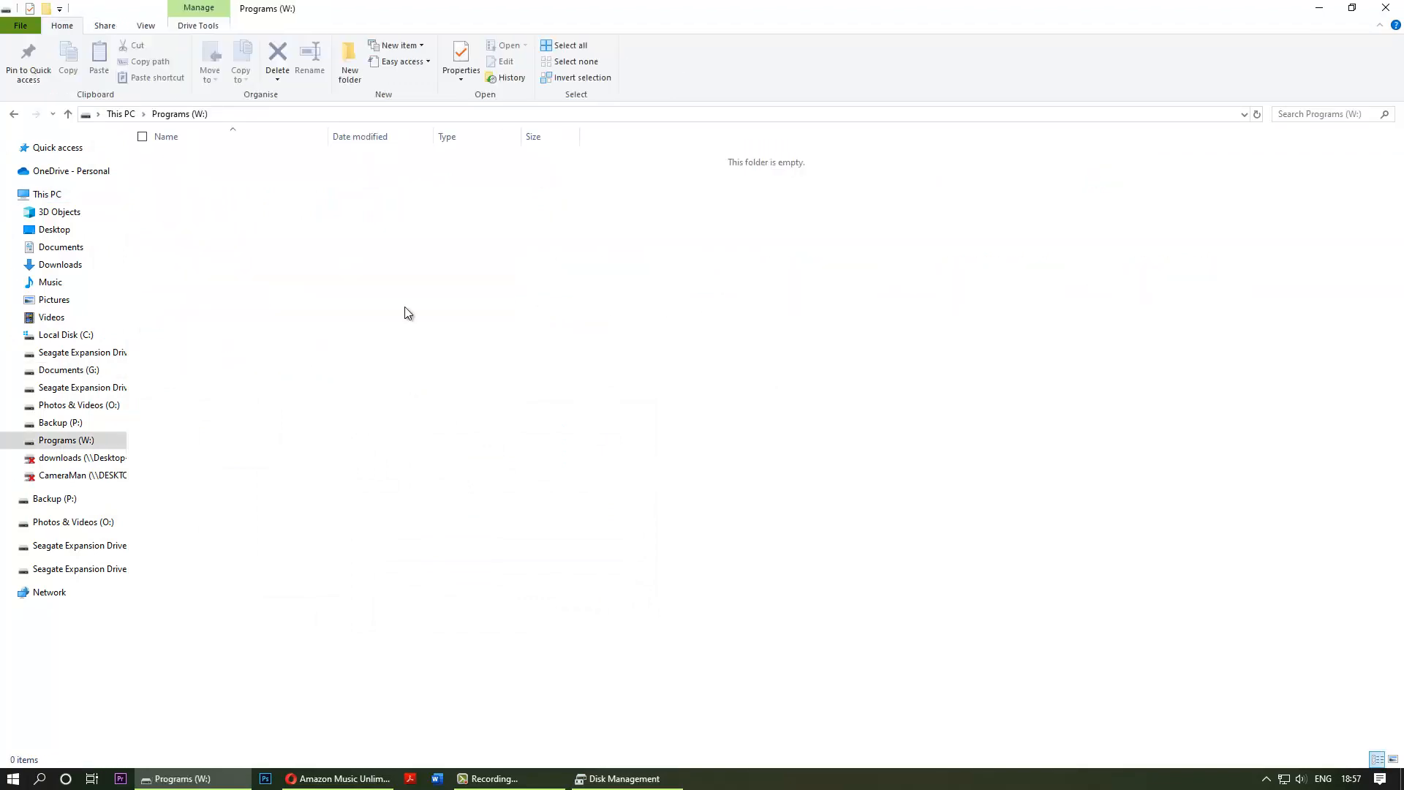
pyautogui.hotkey('alt', 'Left')
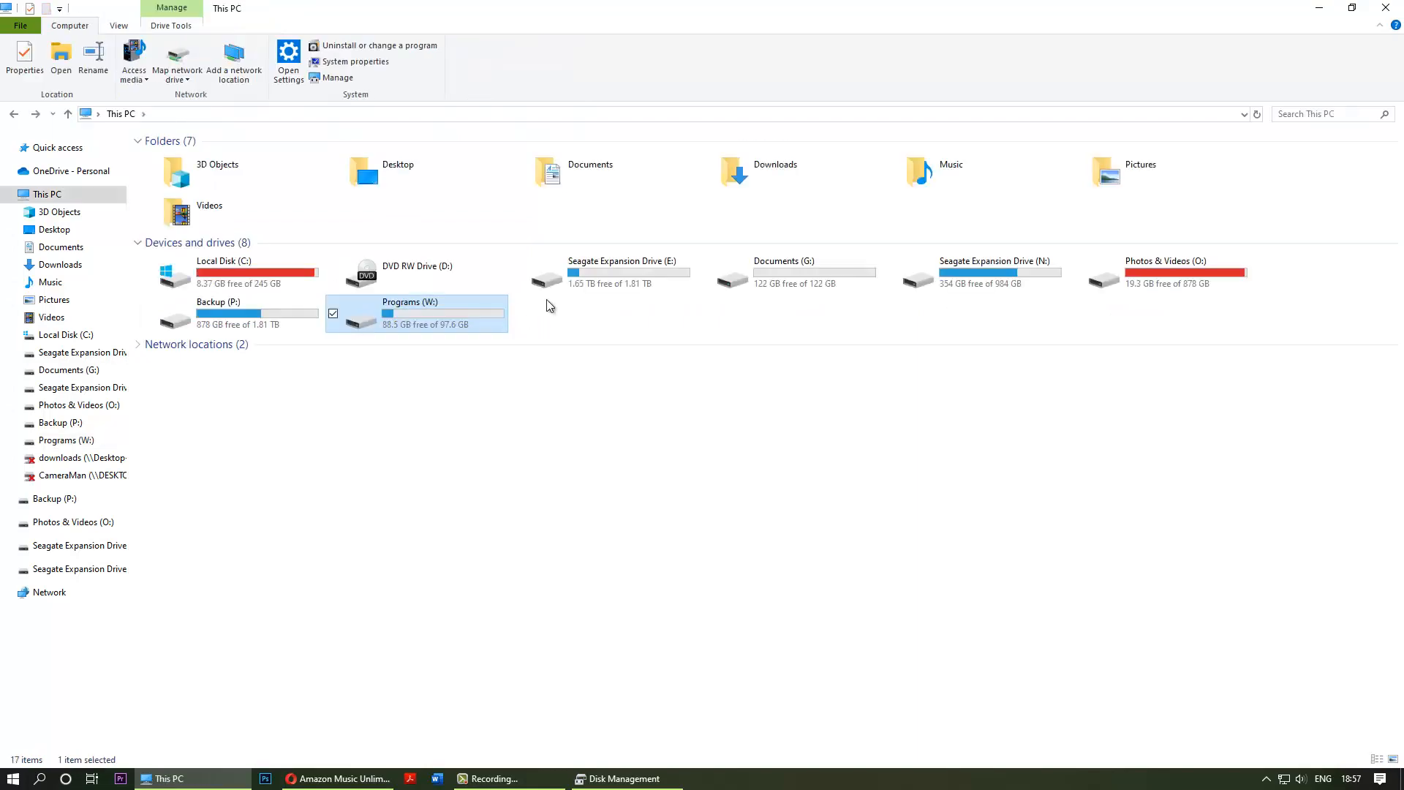
pyautogui.moveTo(797, 274)
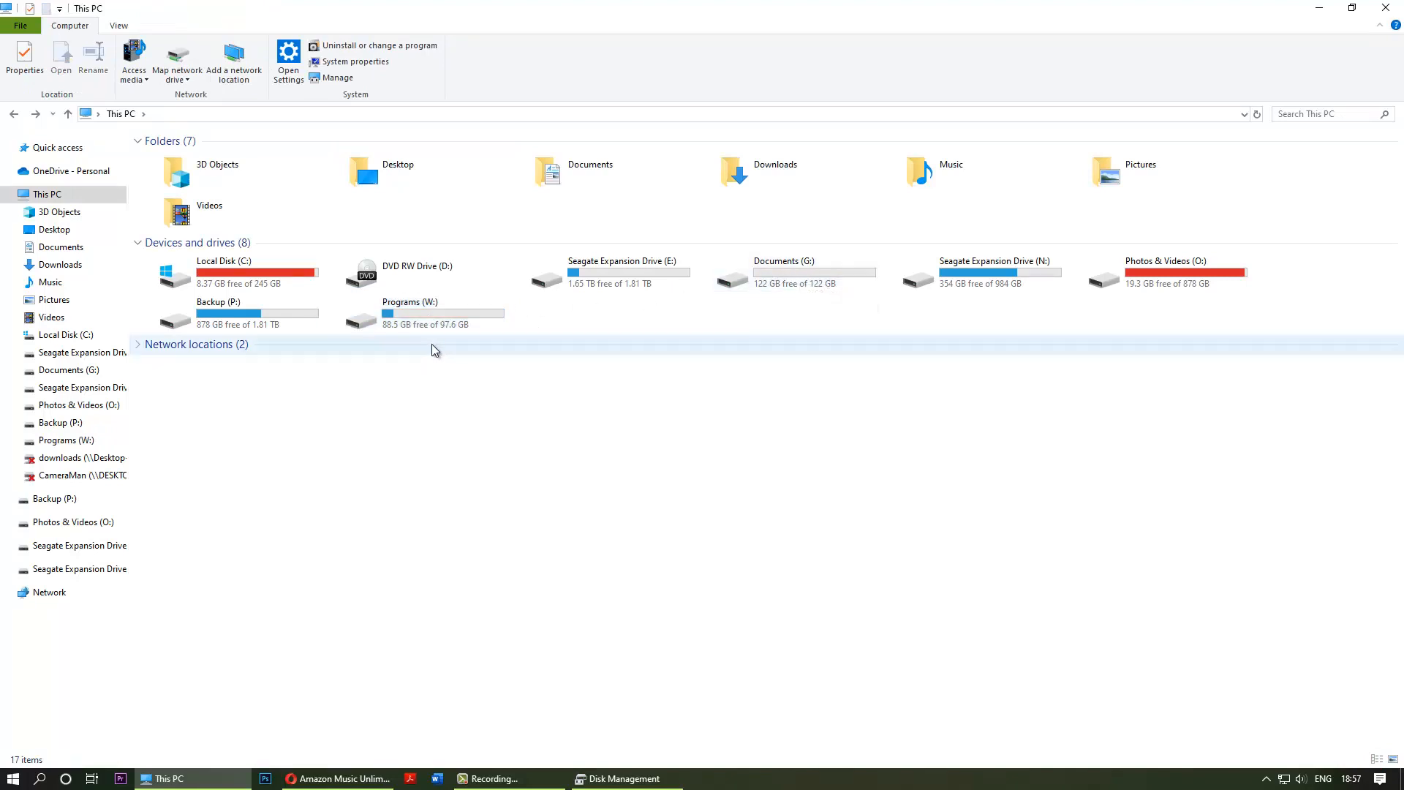
pyautogui.doubleClick(410, 314)
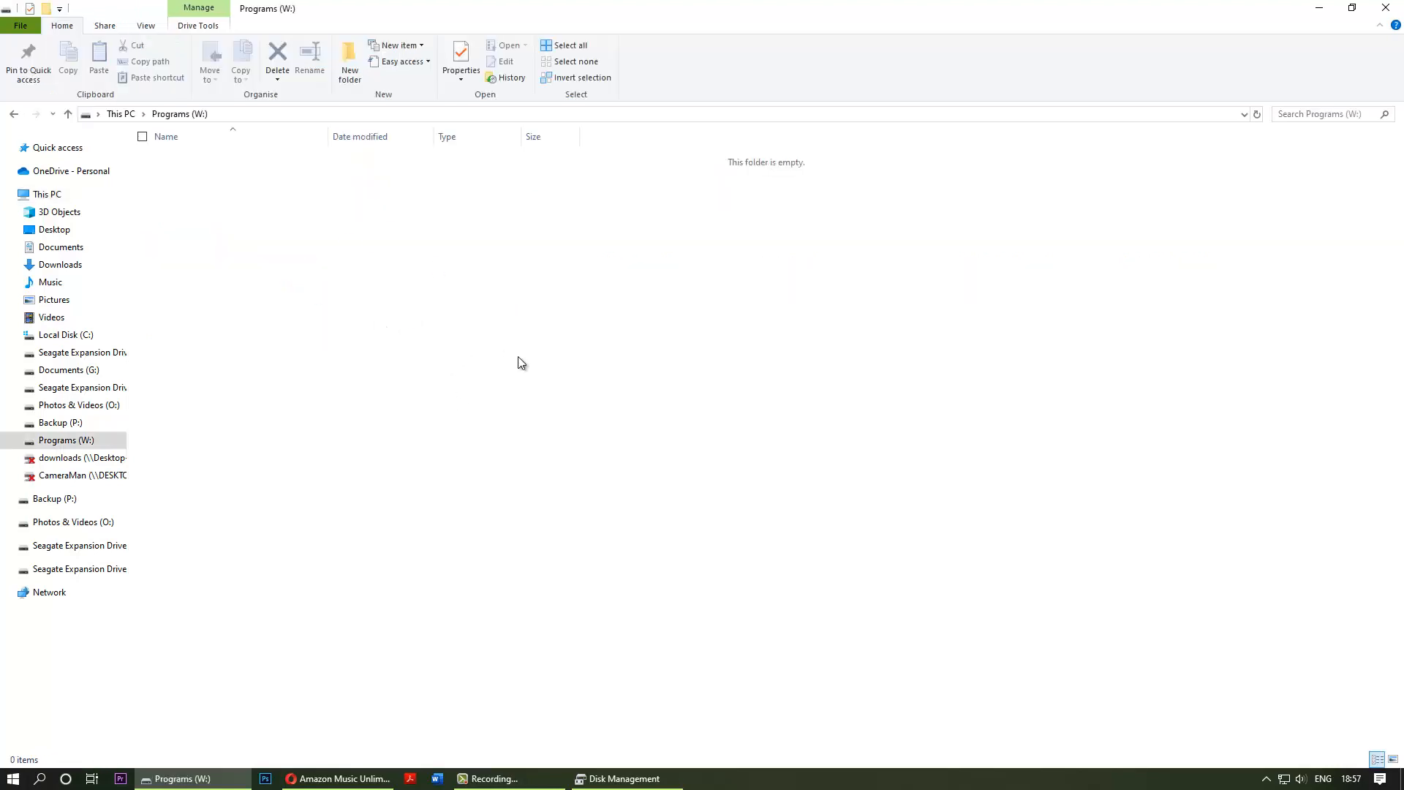
pyautogui.hotkey('alt', 'Left')
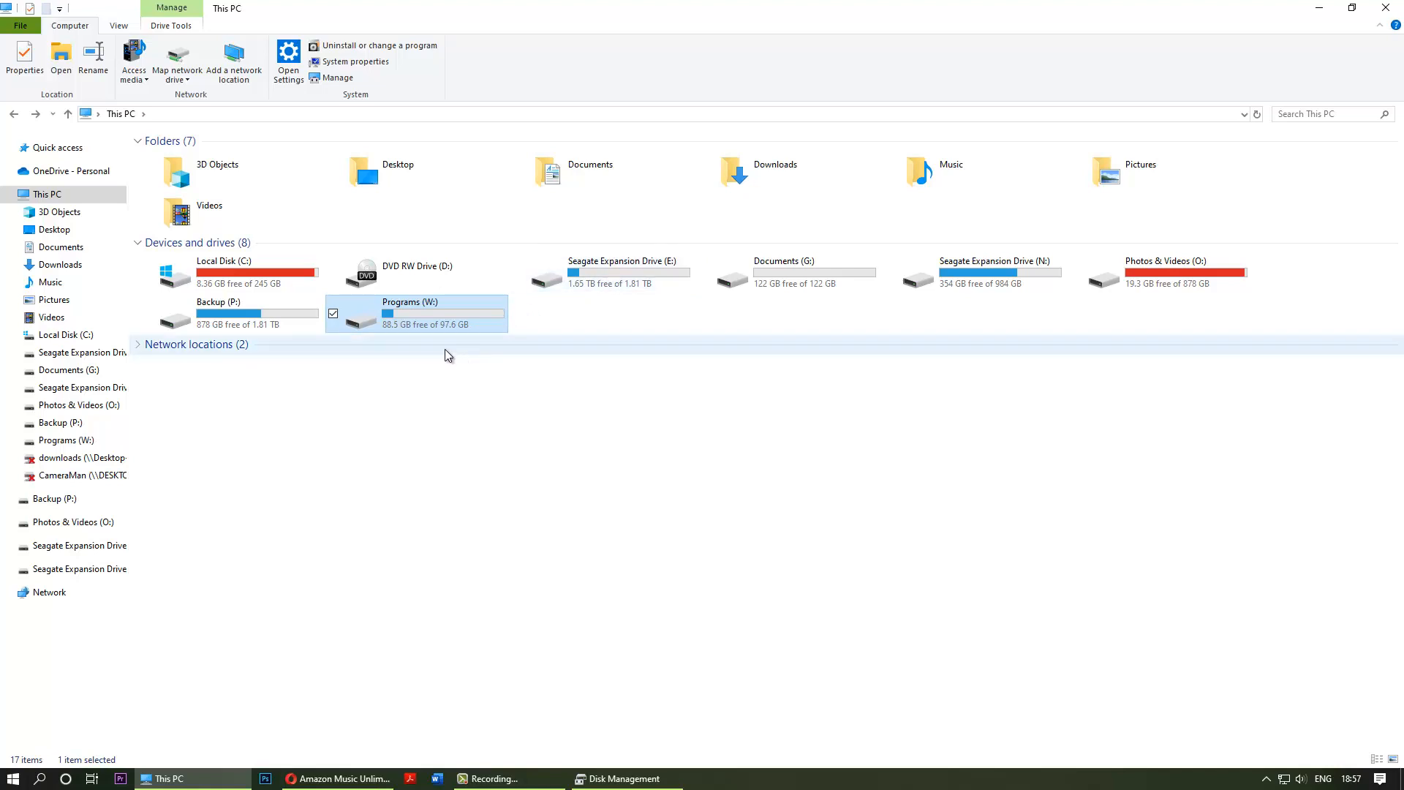
# Check the used and free space in the Programs (W:) drive's properties
pyautogui.rightClick(411, 313)
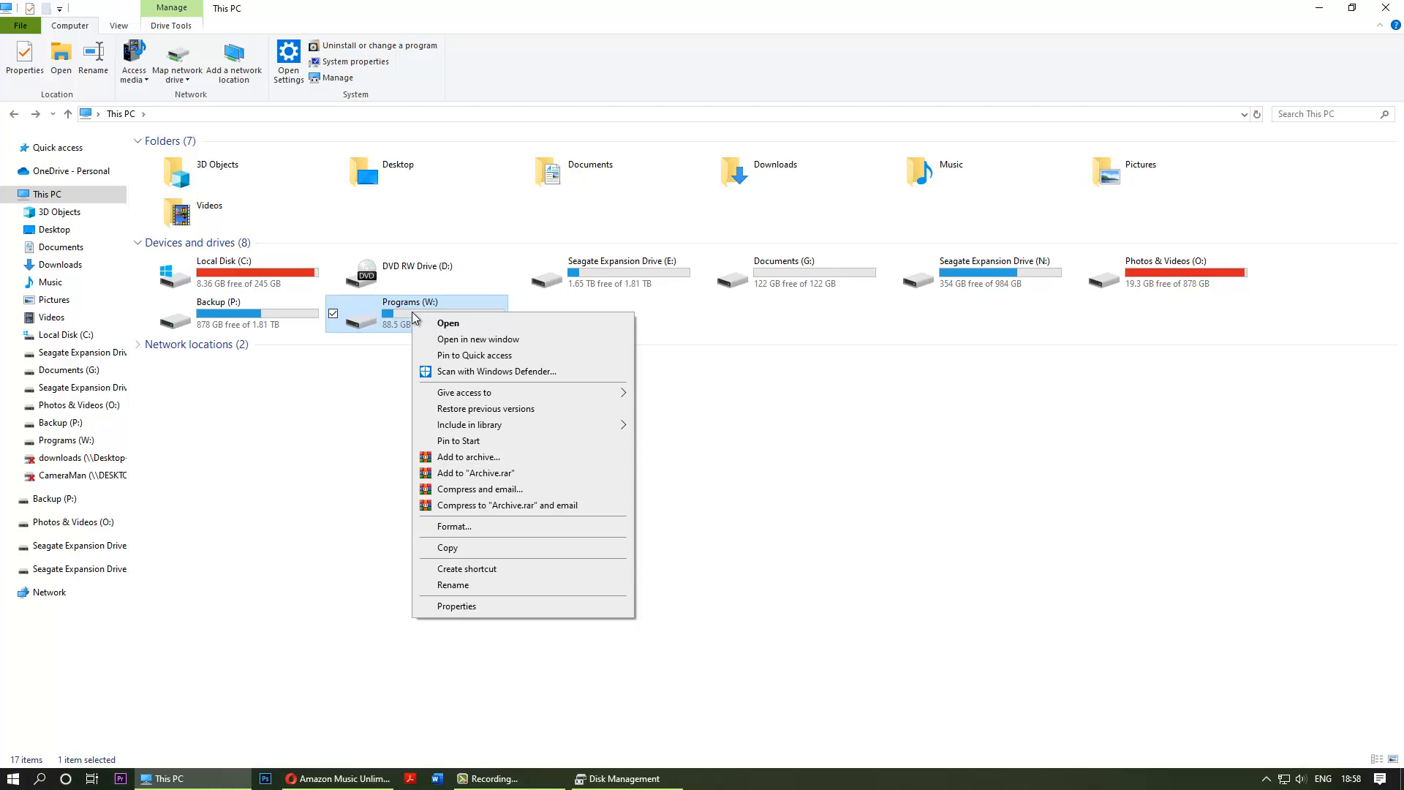
pyautogui.click(459, 607)
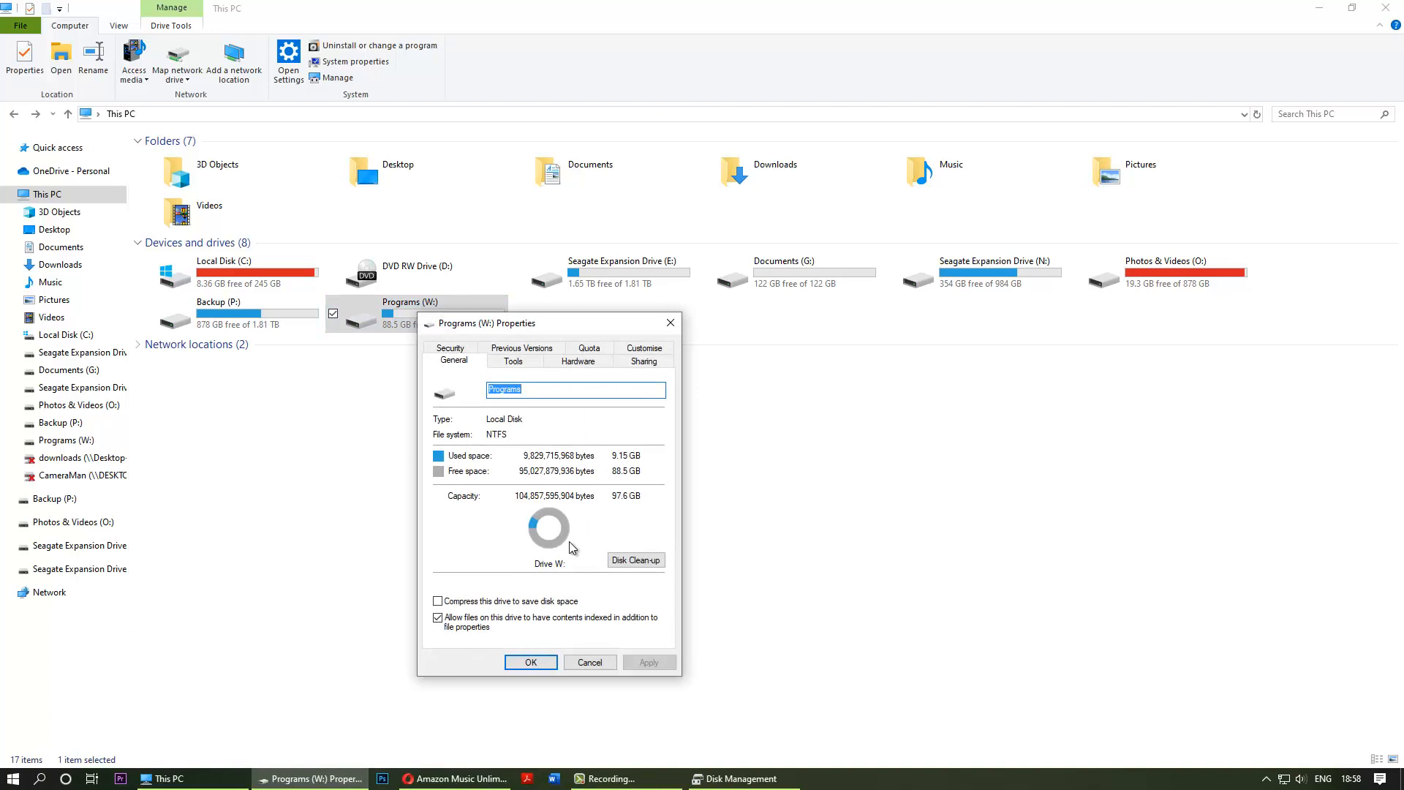
pyautogui.click(670, 322)
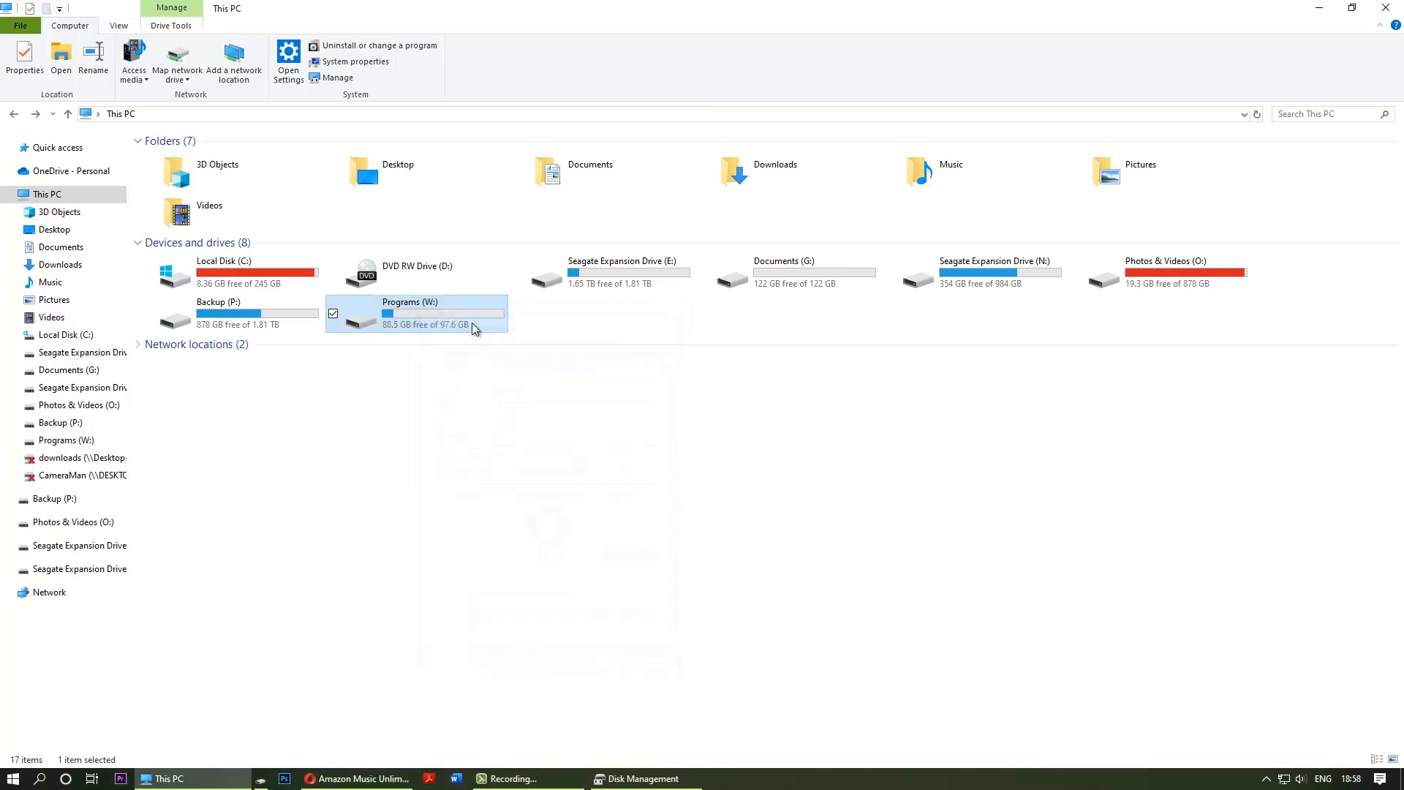
# Quick-format the Programs (W:) drive as NTFS with a 4096-byte allocation unit, keeping the volume label Programs
pyautogui.rightClick(428, 319)
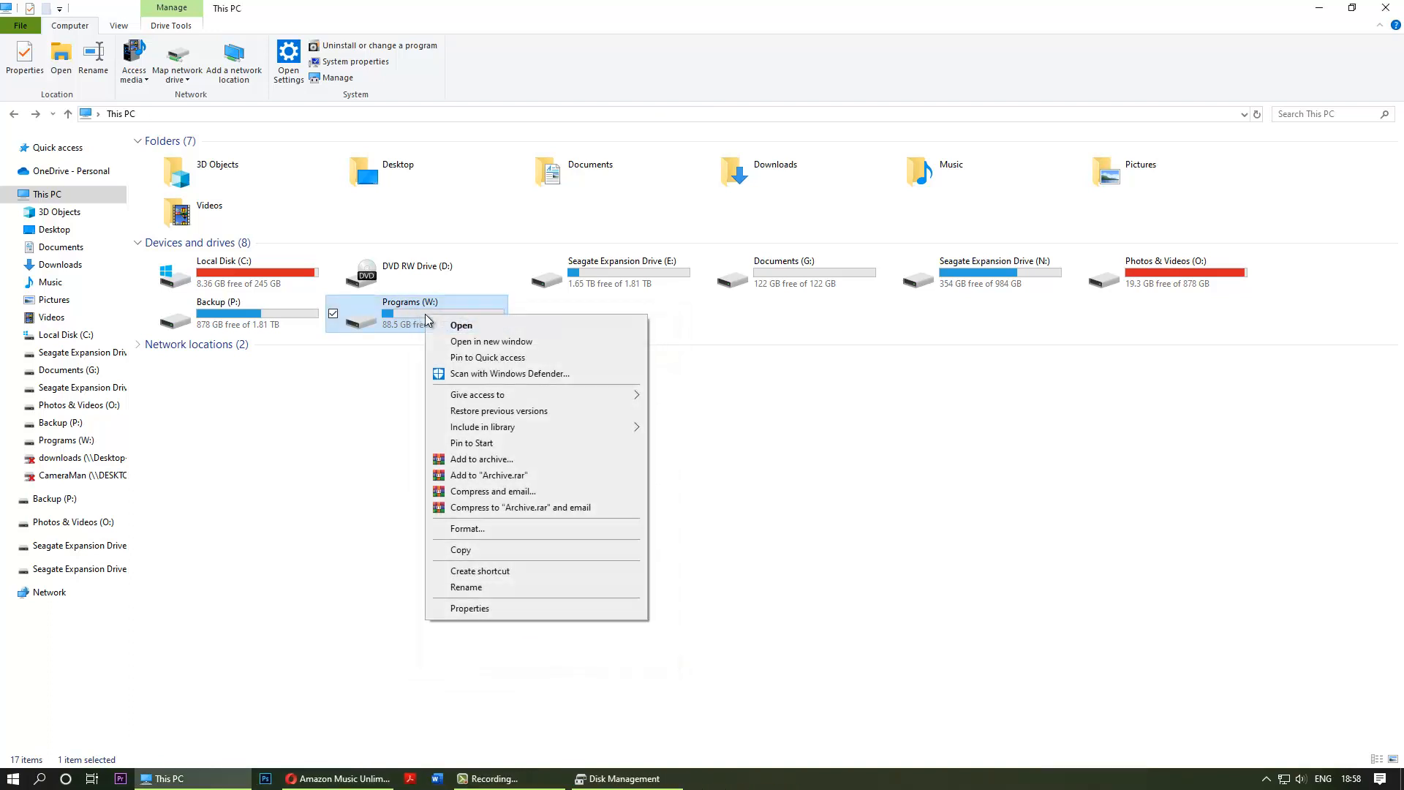
pyautogui.click(462, 530)
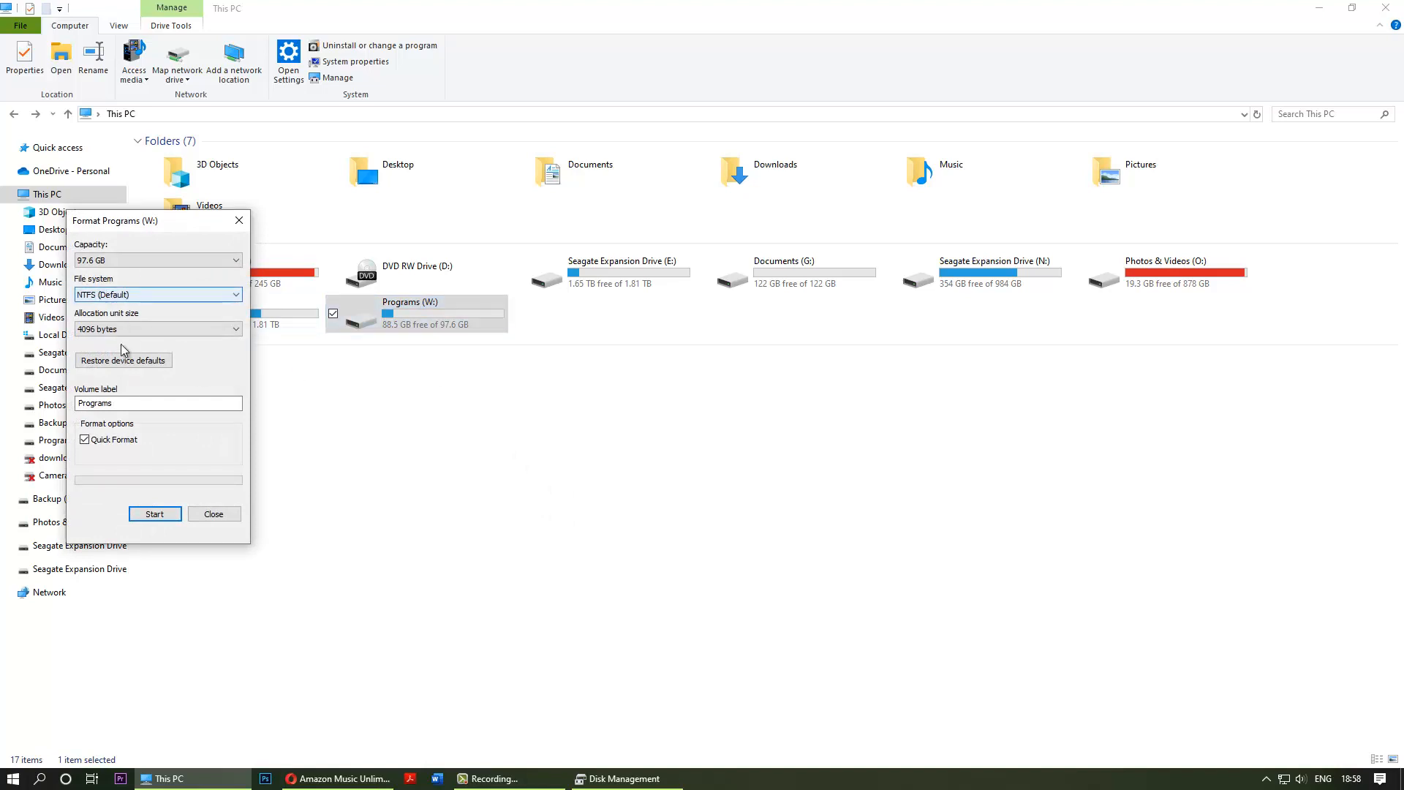
pyautogui.click(153, 515)
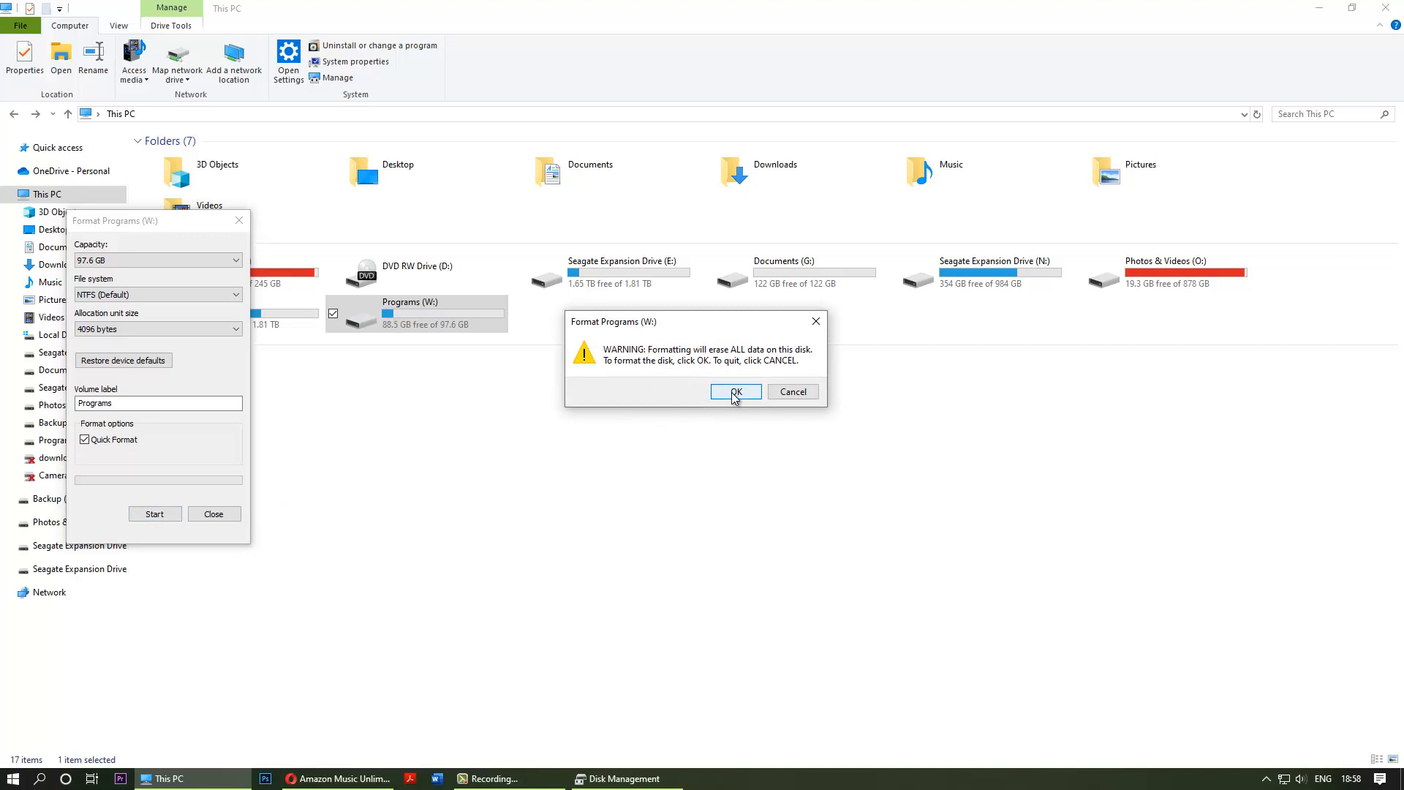
pyautogui.click(736, 393)
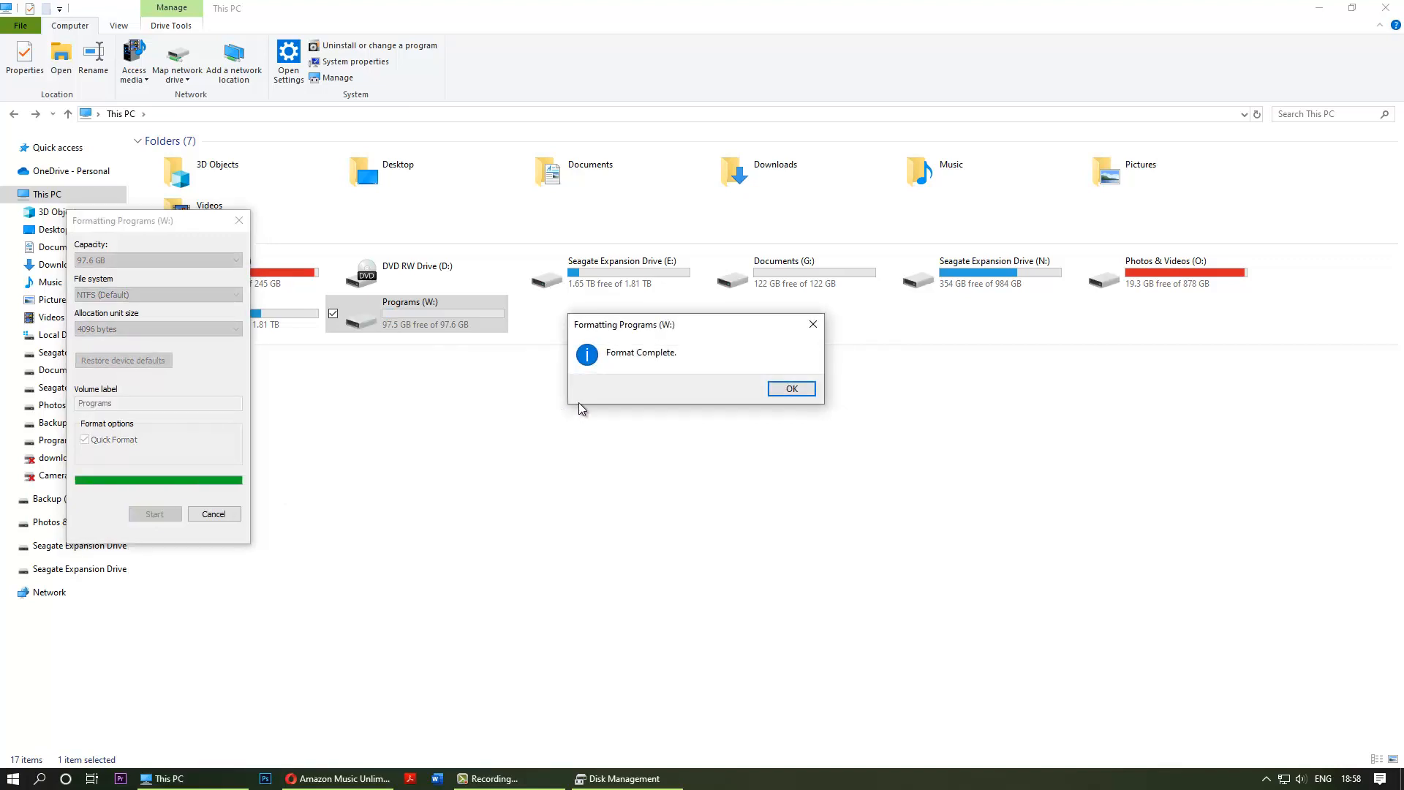
pyautogui.click(788, 389)
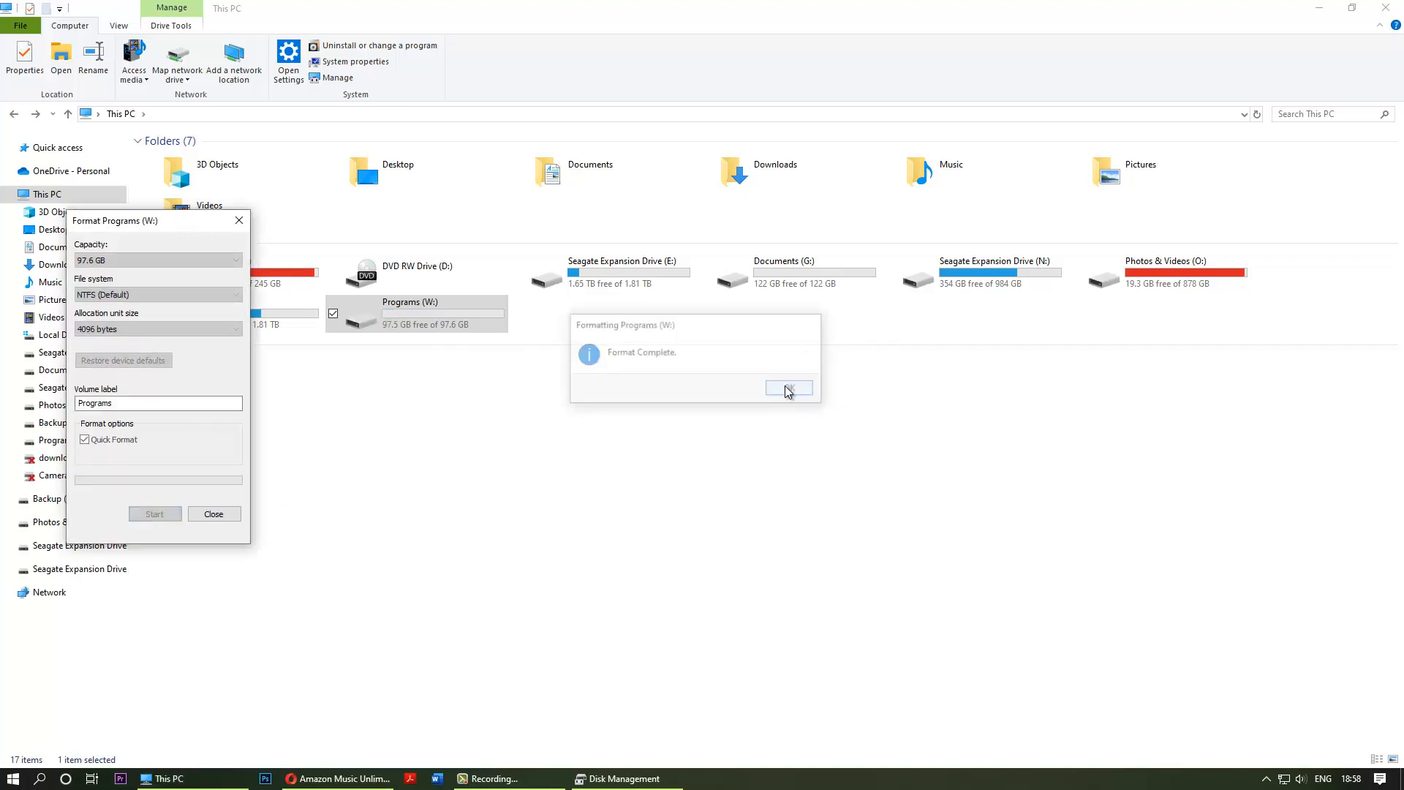
pyautogui.click(210, 513)
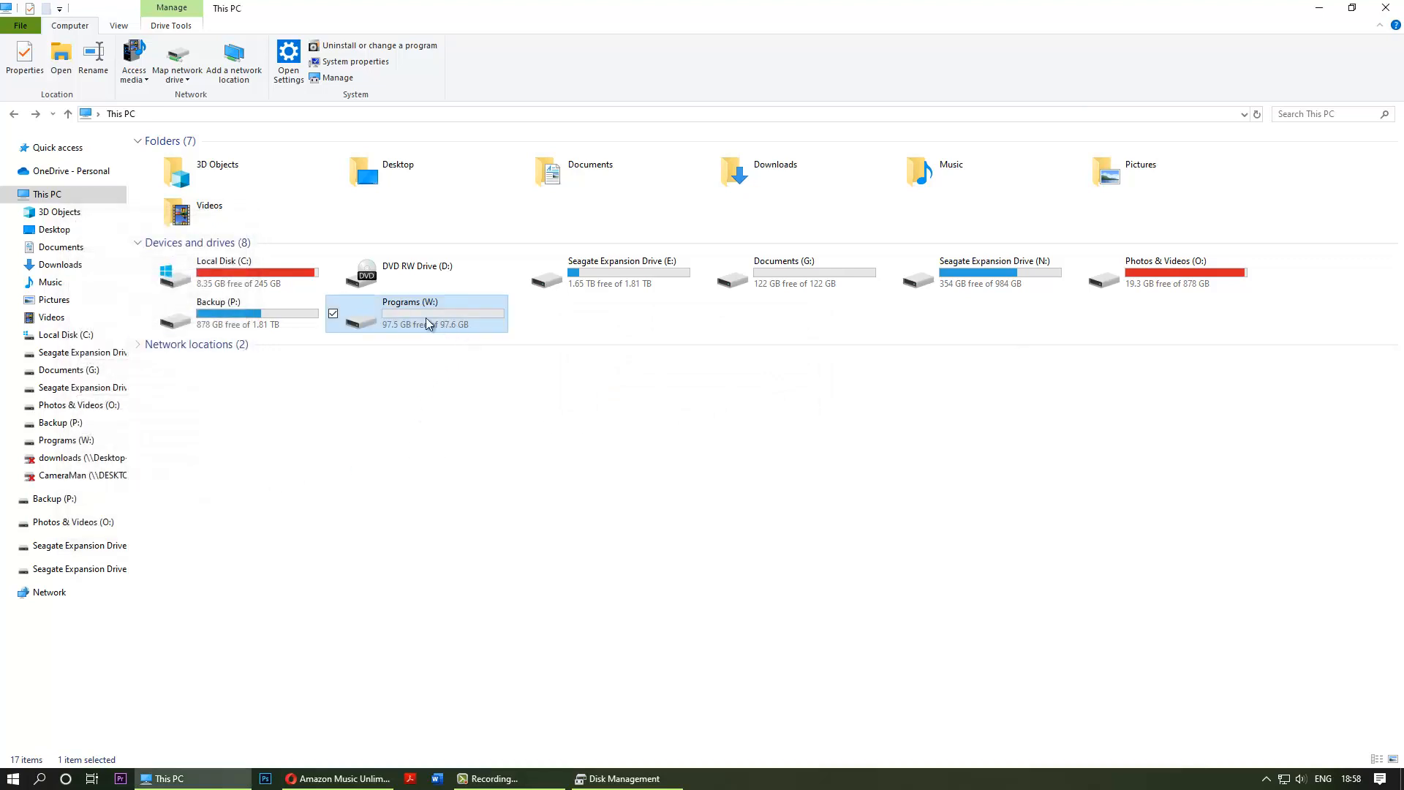
# Switch to Disk Management, widen the Volume column and delete the Documents (G:) volume
pyautogui.moveTo(415, 314)
pyautogui.click(627, 779)
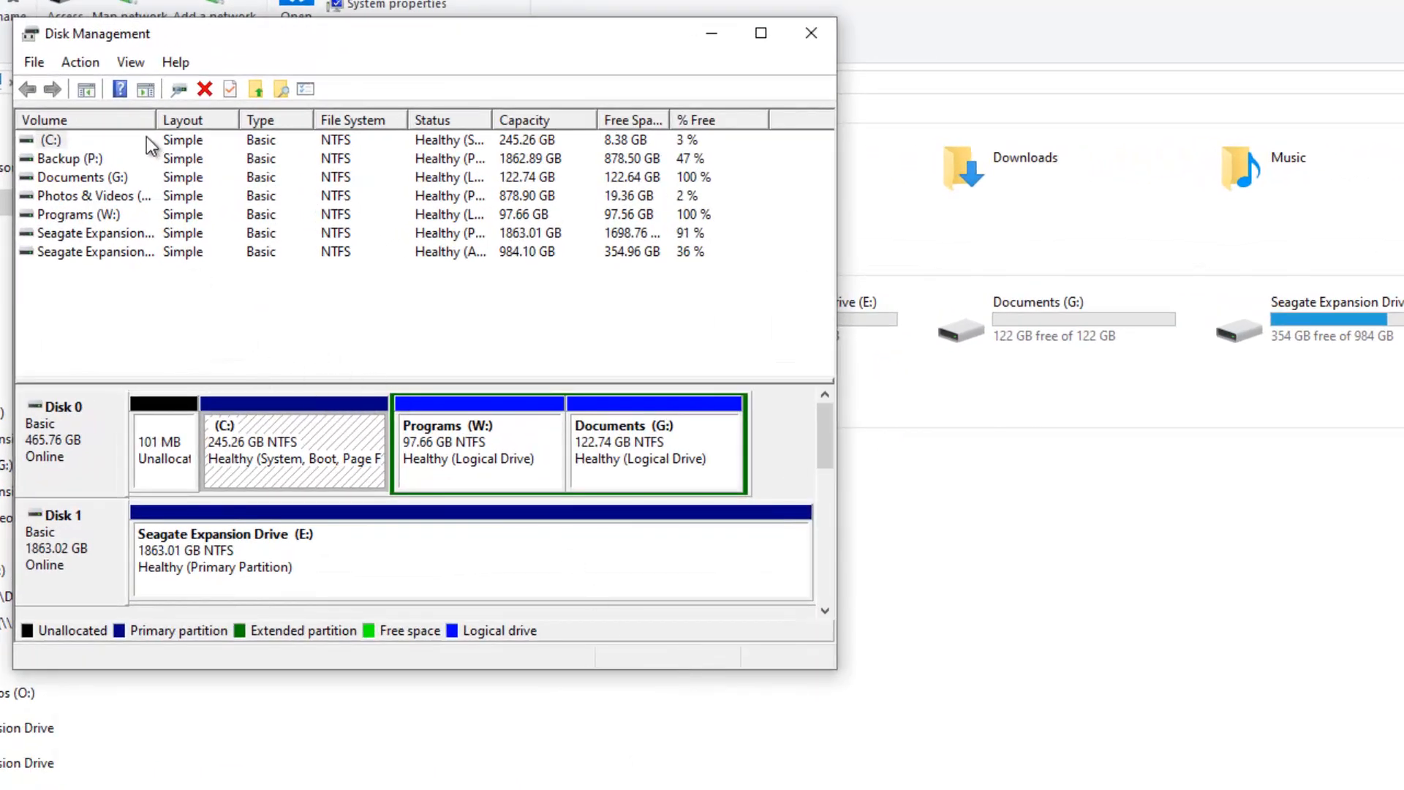
pyautogui.moveTo(153, 118); pyautogui.dragTo(234, 119)
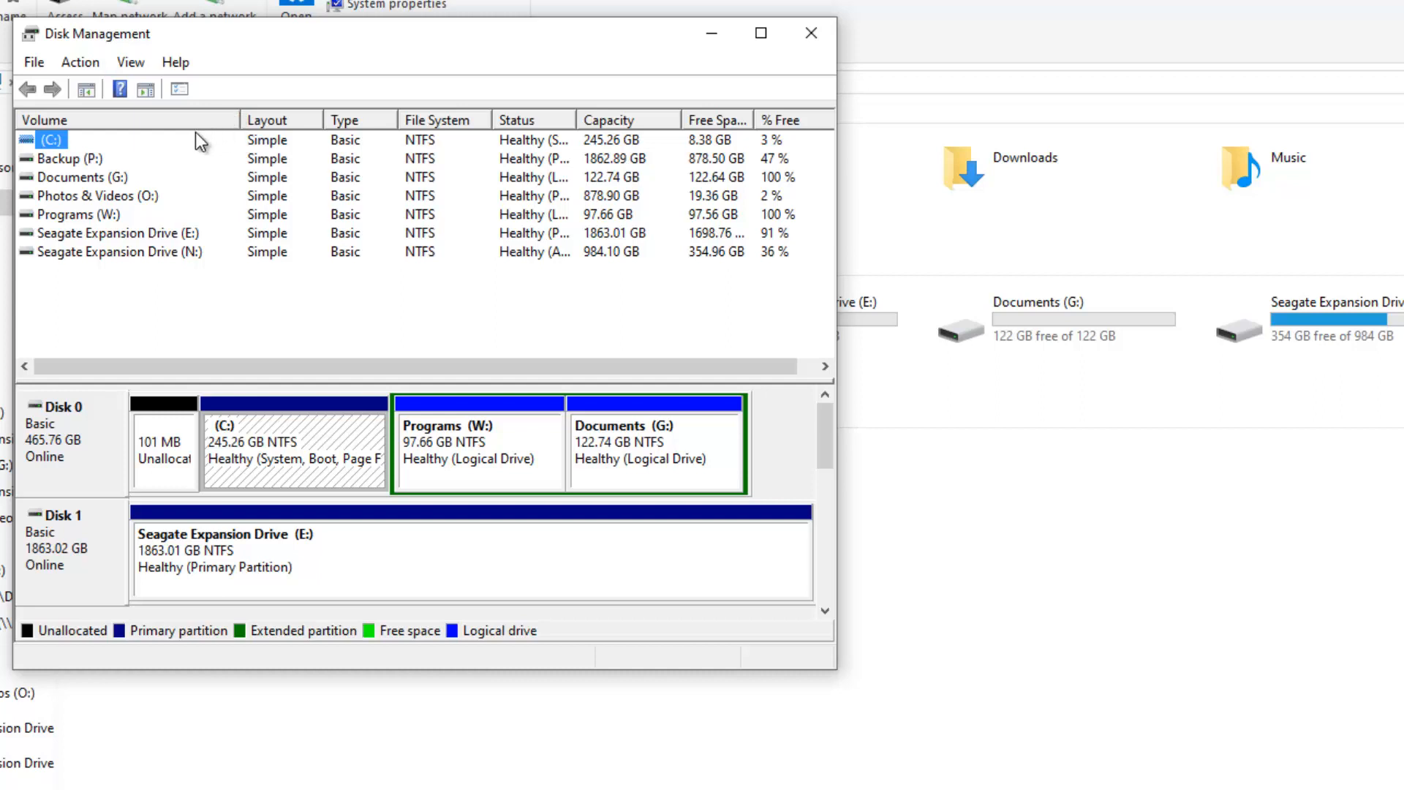
pyautogui.click(71, 179)
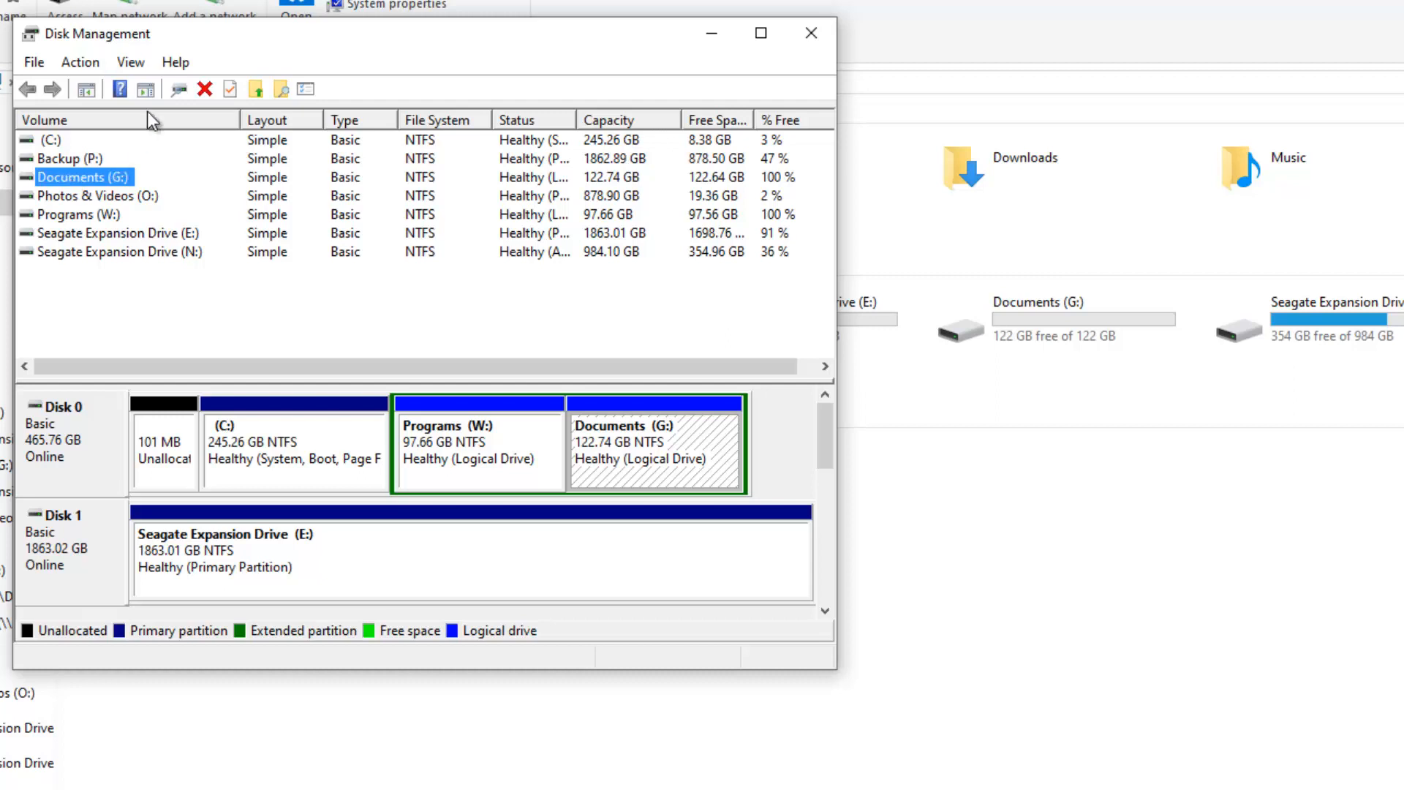
pyautogui.click(206, 88)
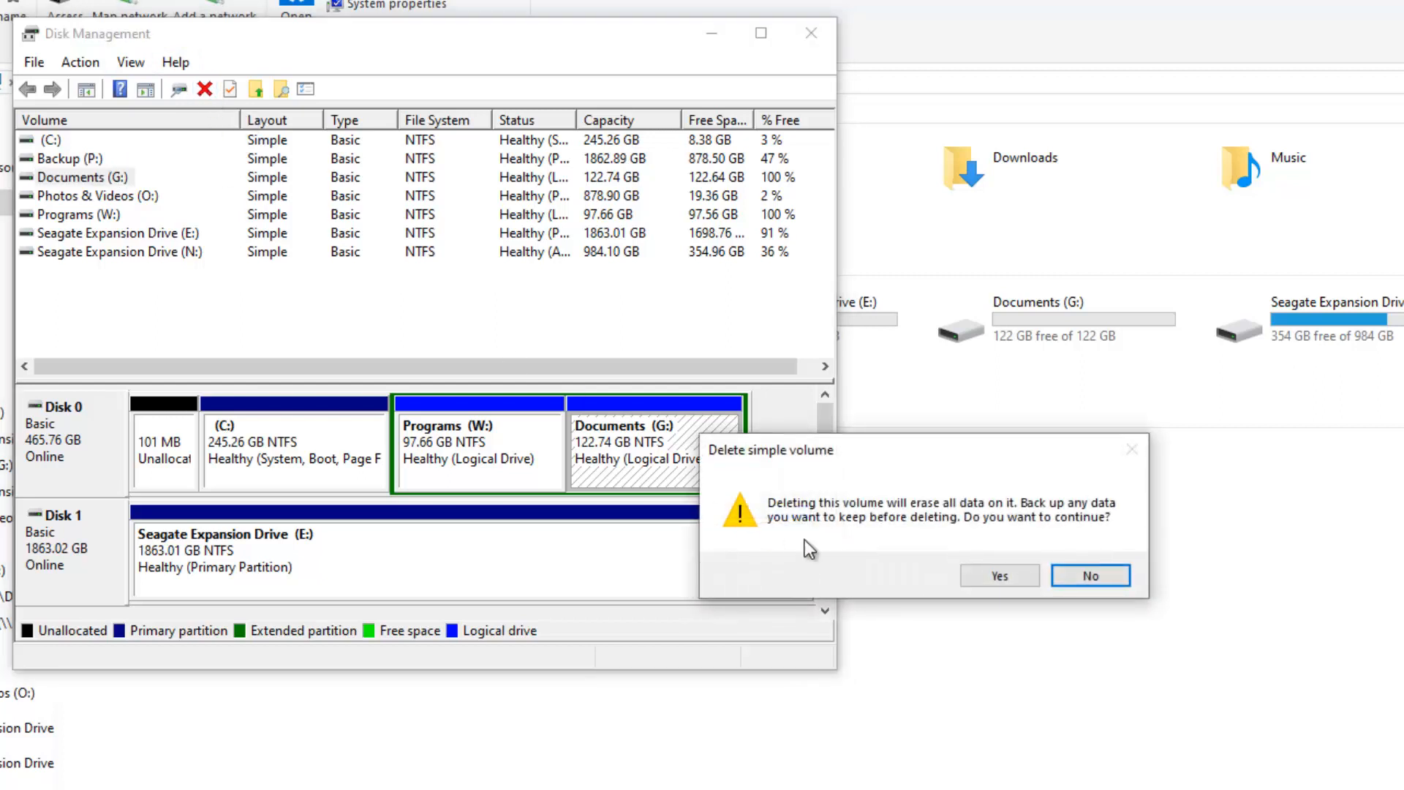
pyautogui.click(991, 575)
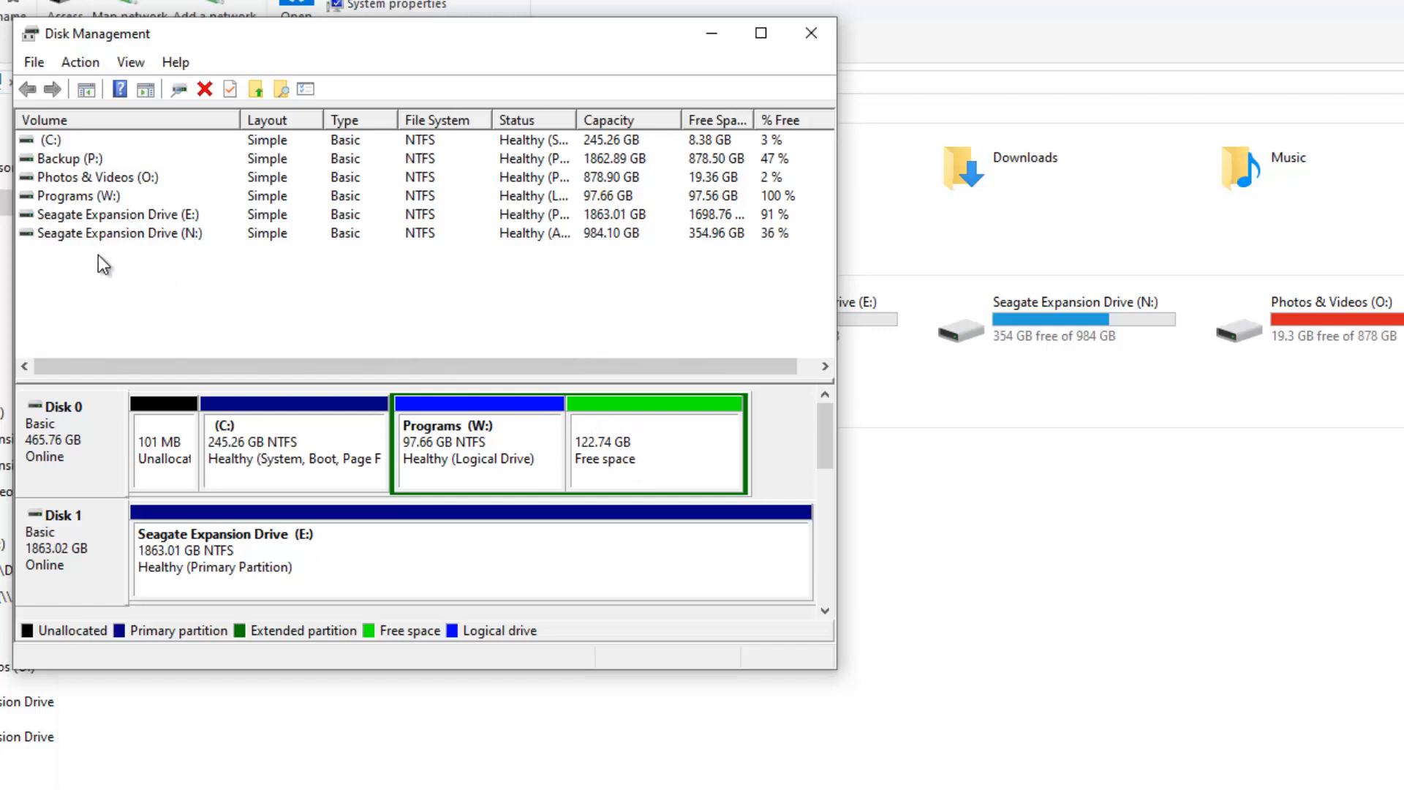
# Move the Disk Management window clear of the drive list and delete the Programs (W:) volume
pyautogui.click(90, 197)
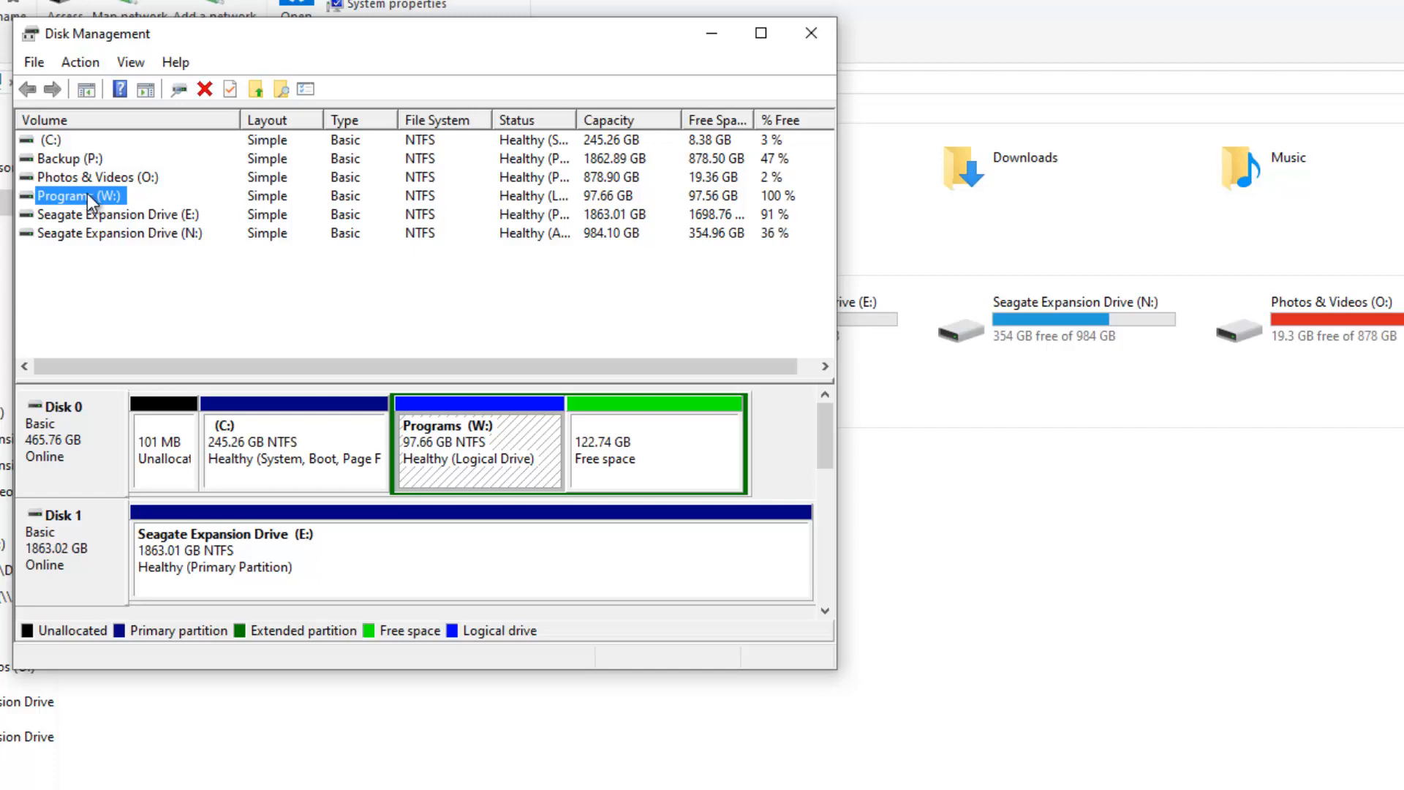
pyautogui.moveTo(401, 43); pyautogui.dragTo(815, 391)
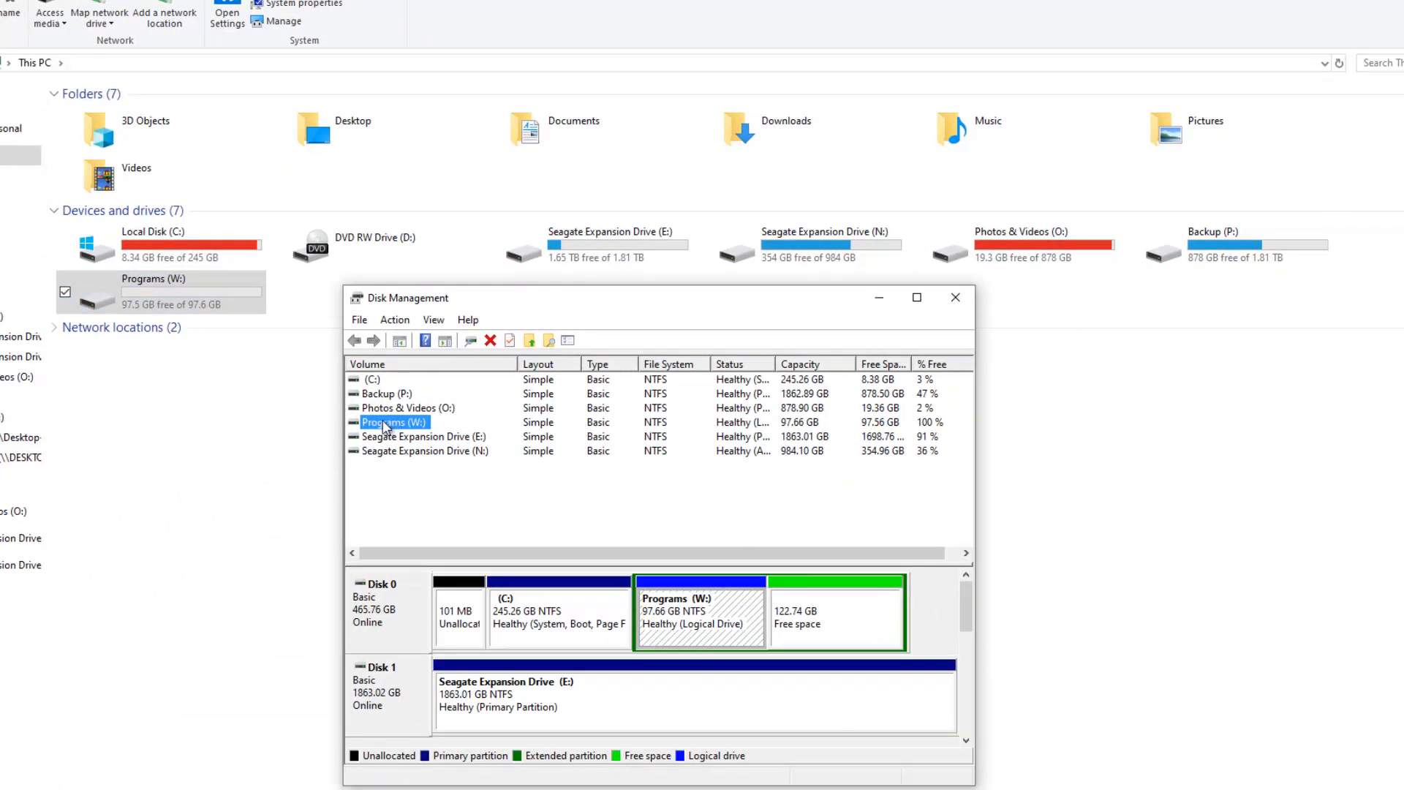
pyautogui.click(491, 342)
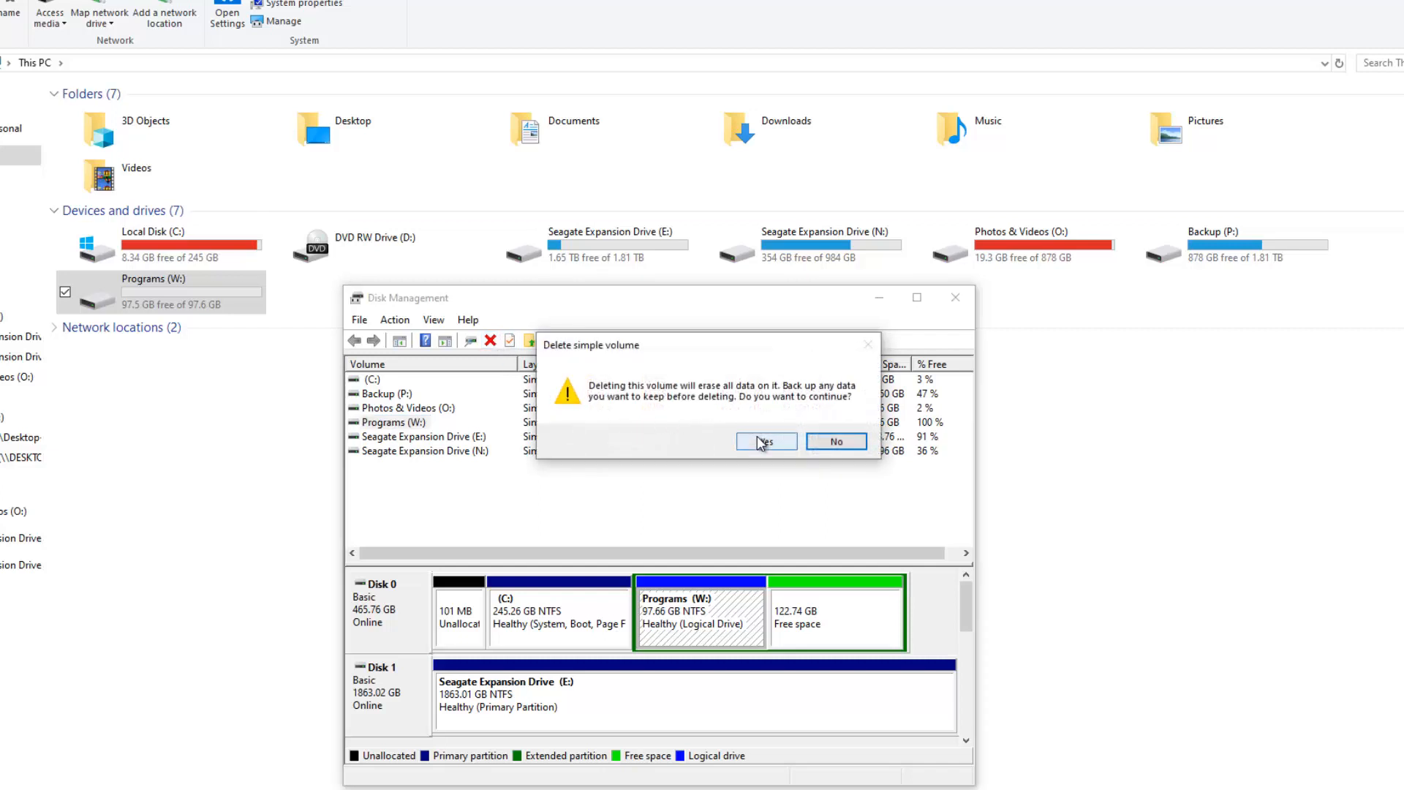
pyautogui.click(761, 442)
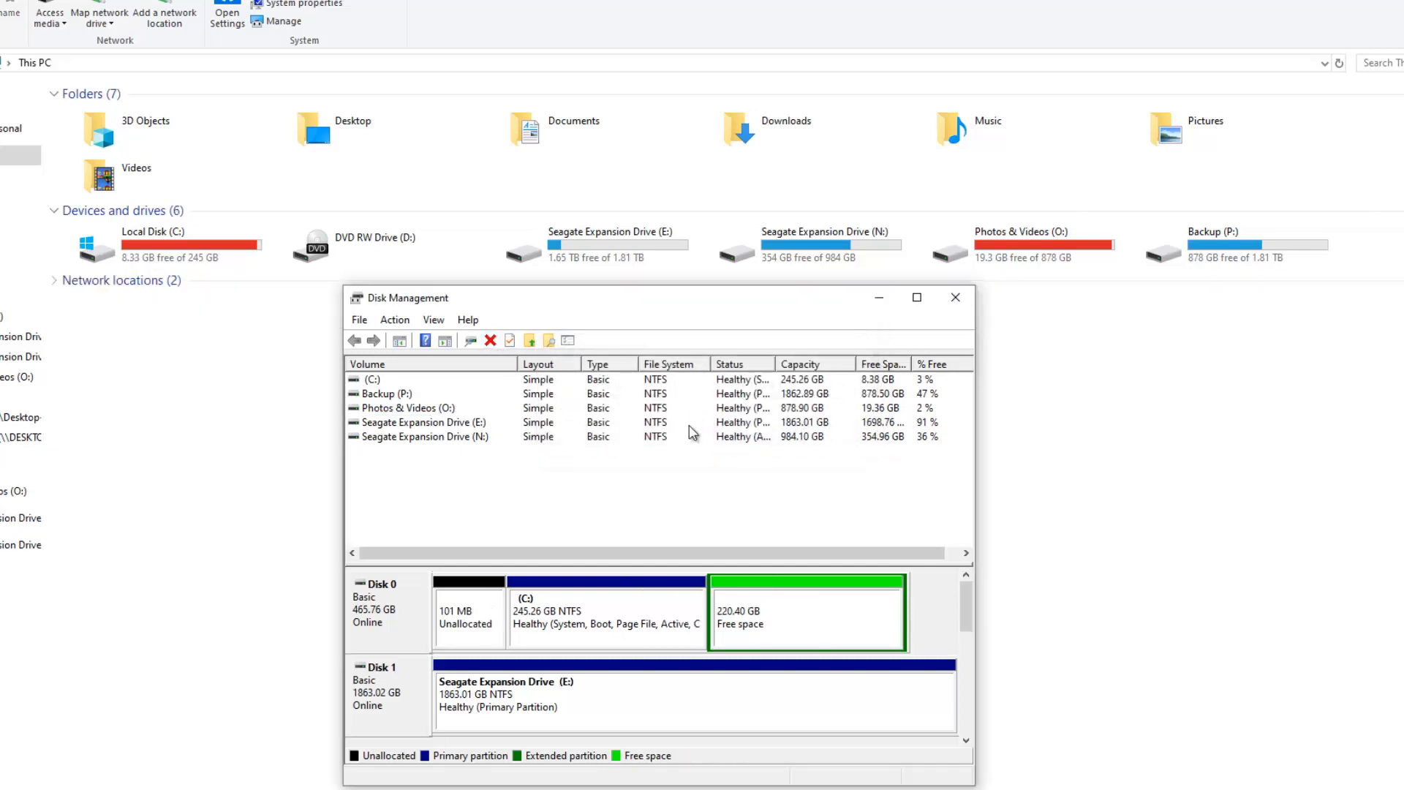
# Examine which volume actions are available for the C: partition on Disk 0
pyautogui.moveTo(688, 310); pyautogui.dragTo(676, 227)
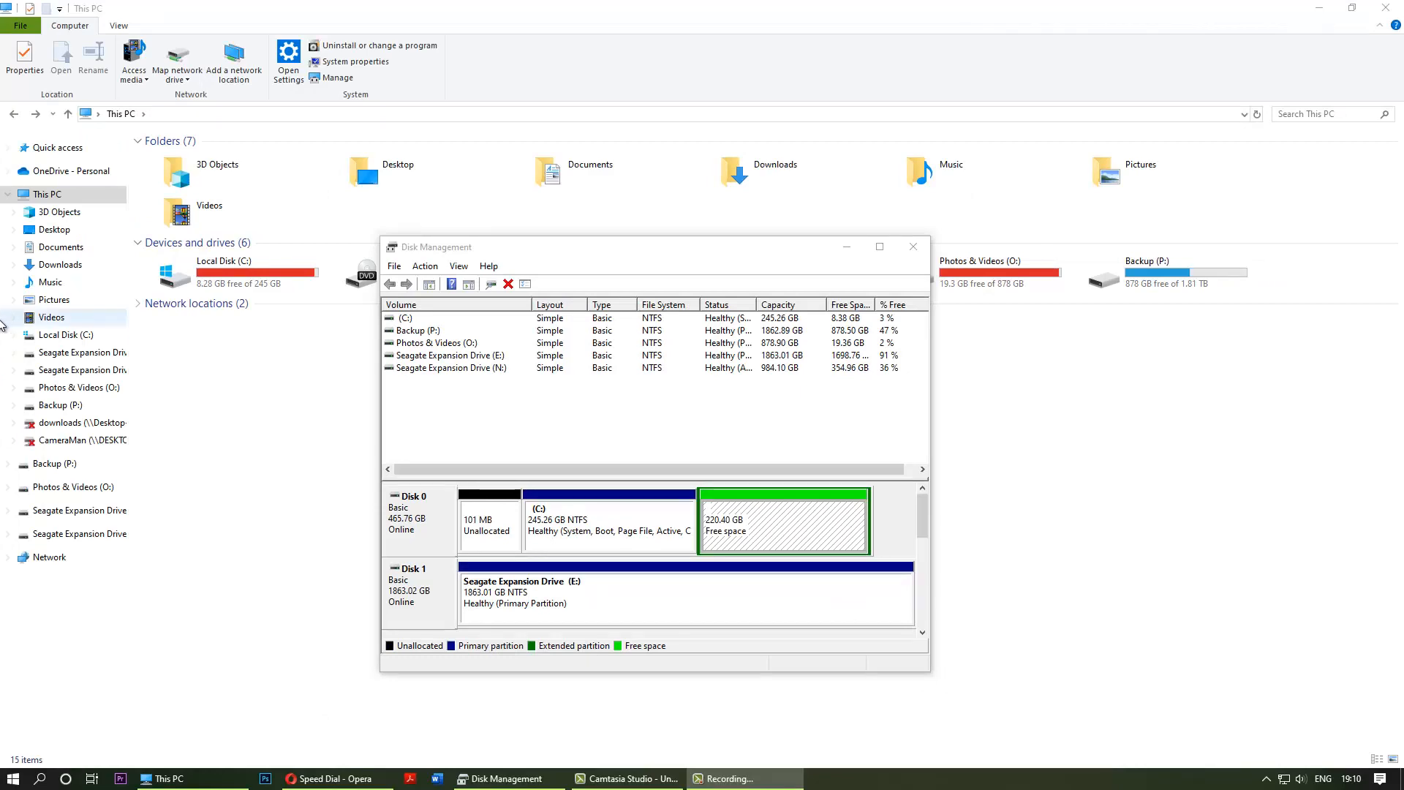
pyautogui.click(633, 526)
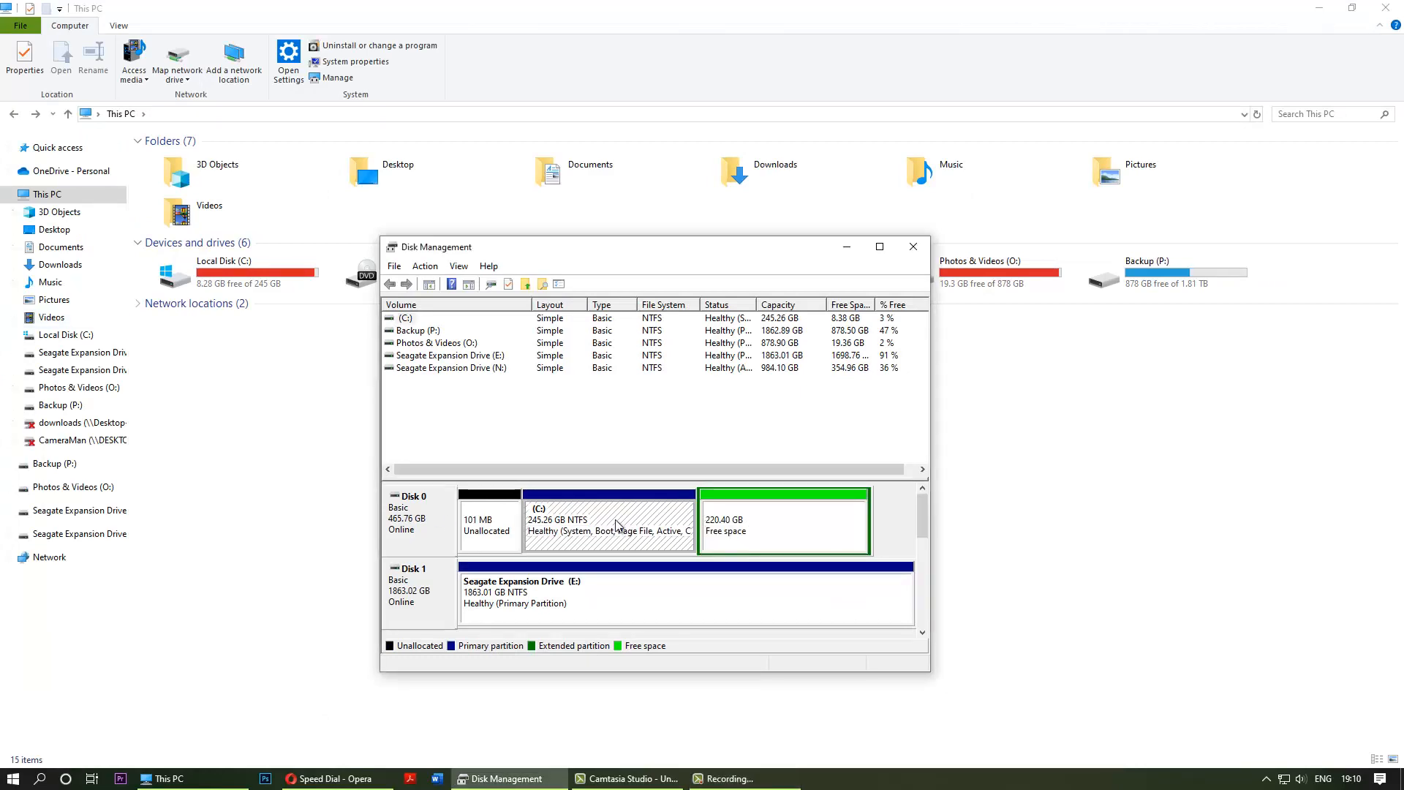
pyautogui.click(711, 524)
pyautogui.click(695, 528)
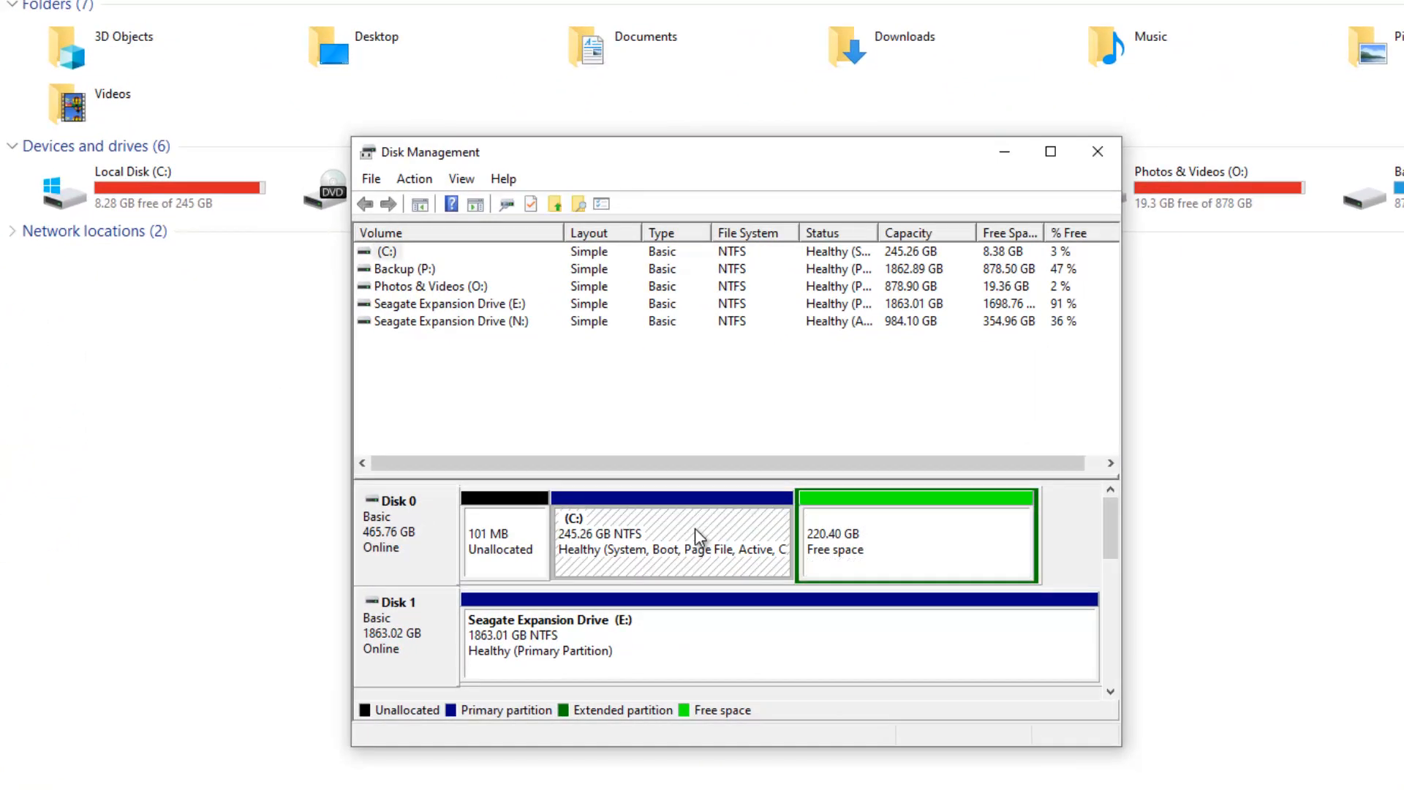
pyautogui.rightClick(695, 528)
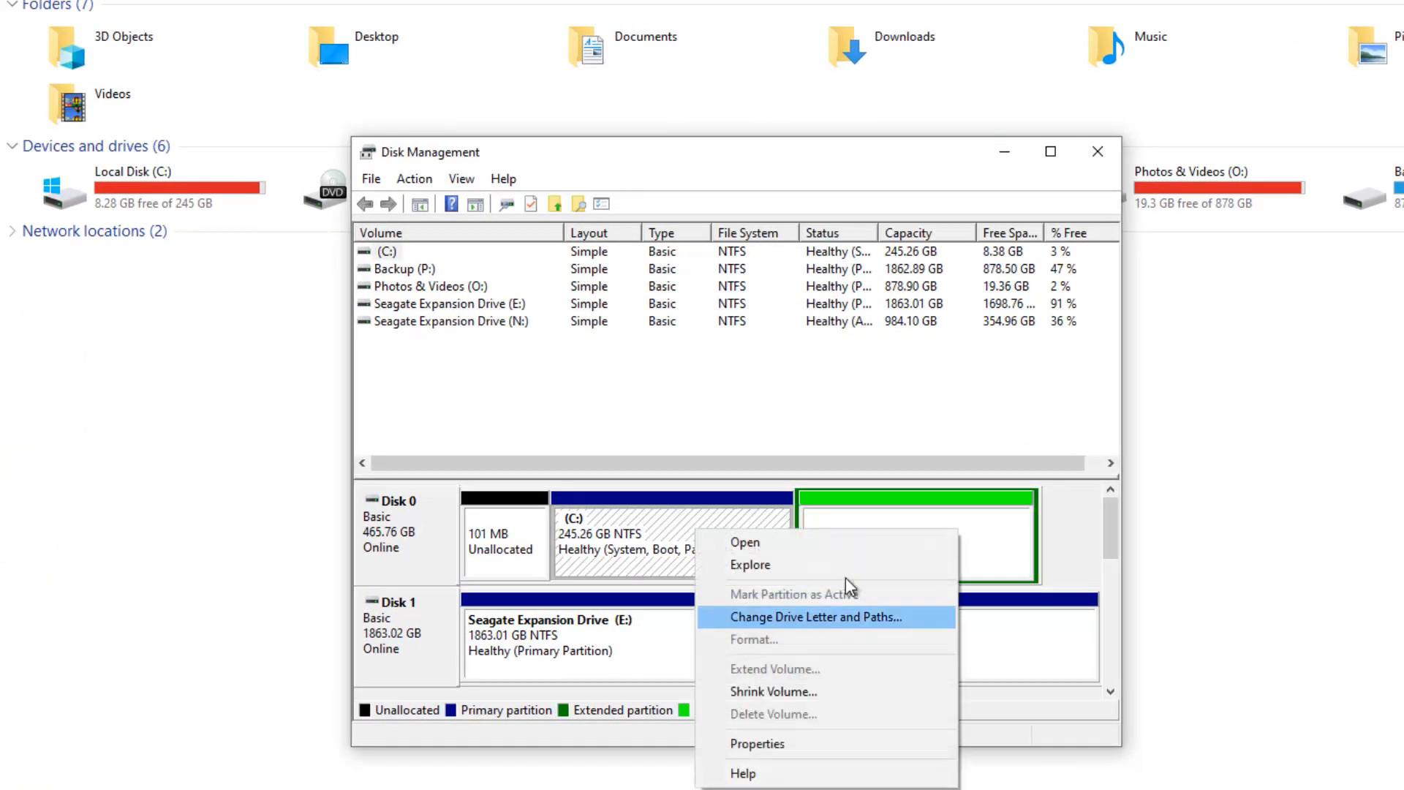
# Delete the extended partition holding the 220.40 GB of free space on Disk 0
pyautogui.click(1002, 538)
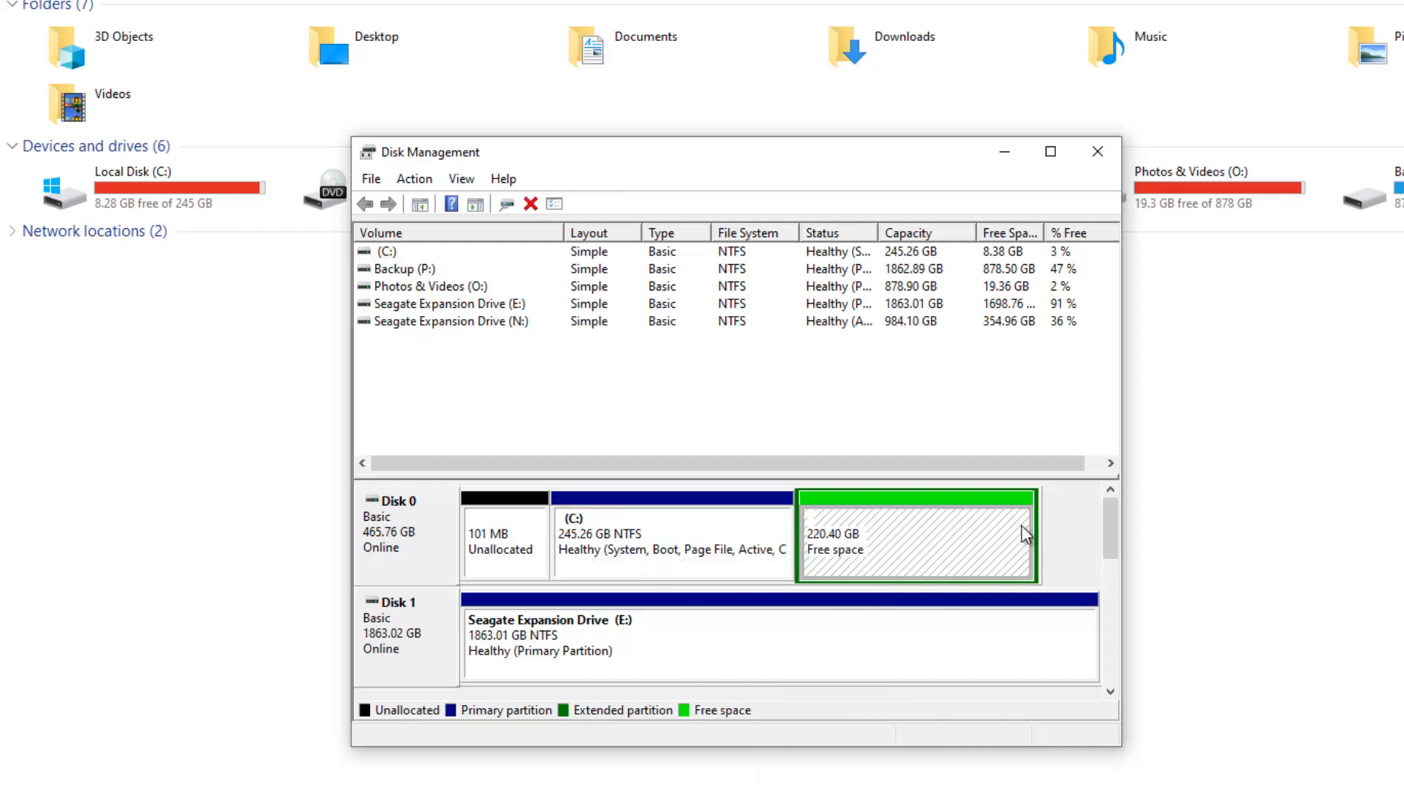
pyautogui.rightClick(920, 531)
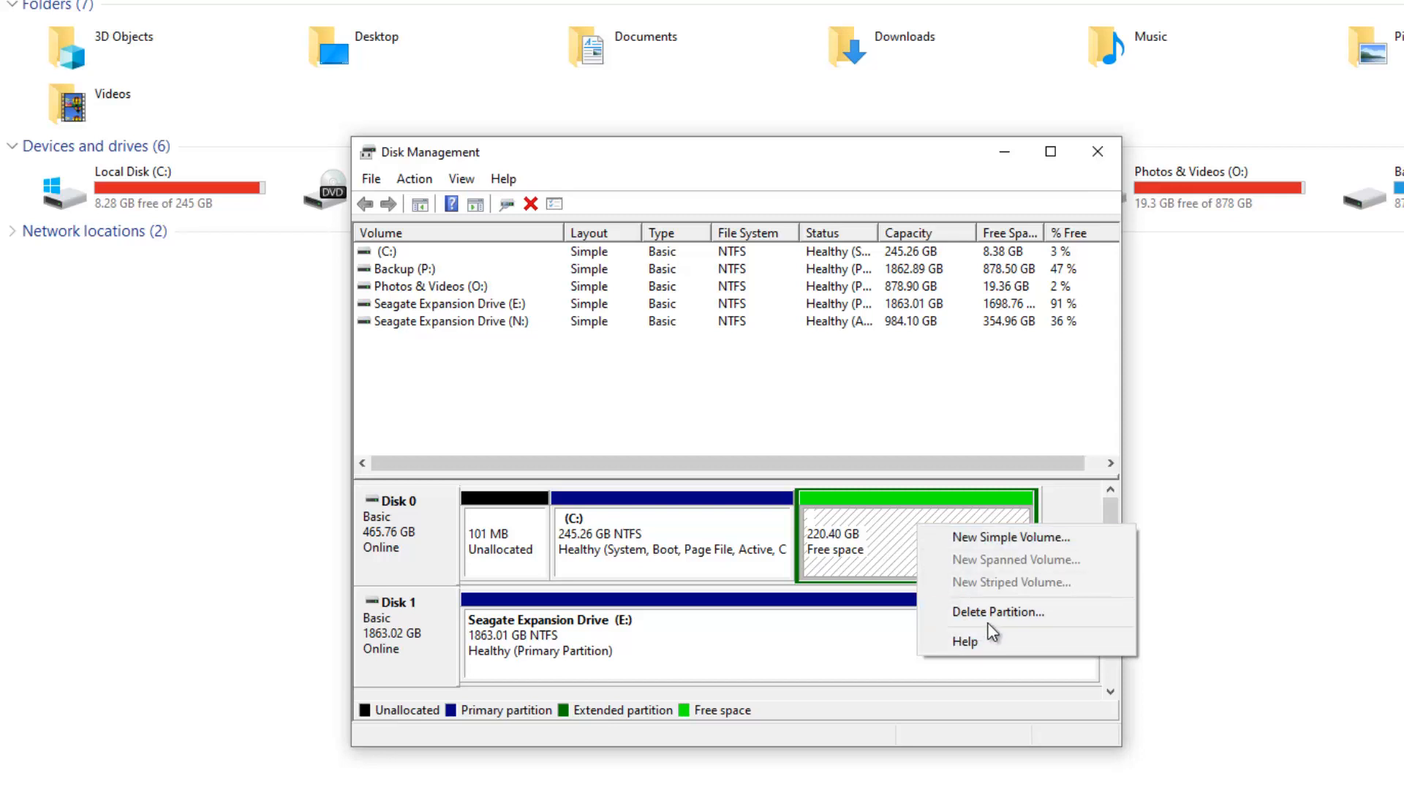
pyautogui.rightClick(883, 523)
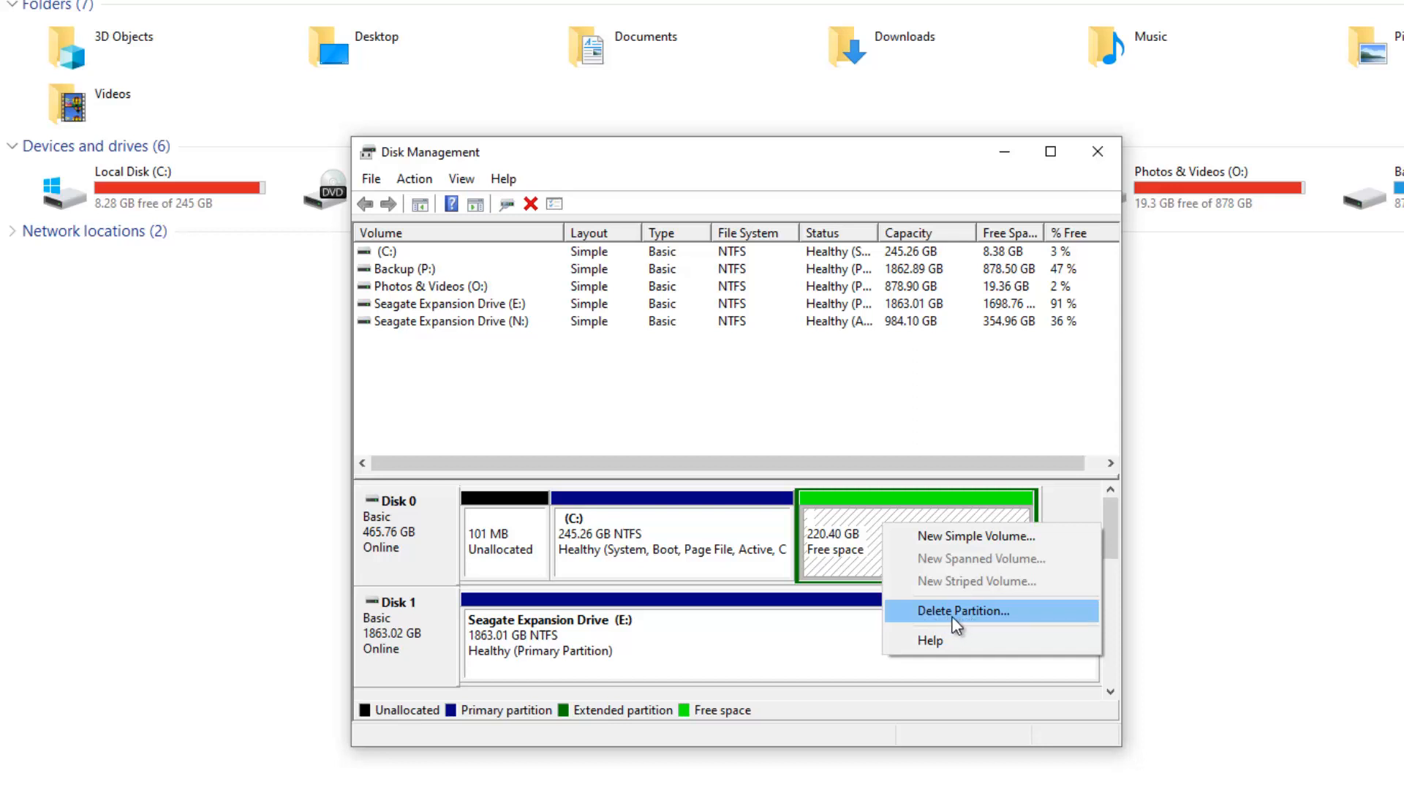
pyautogui.click(951, 612)
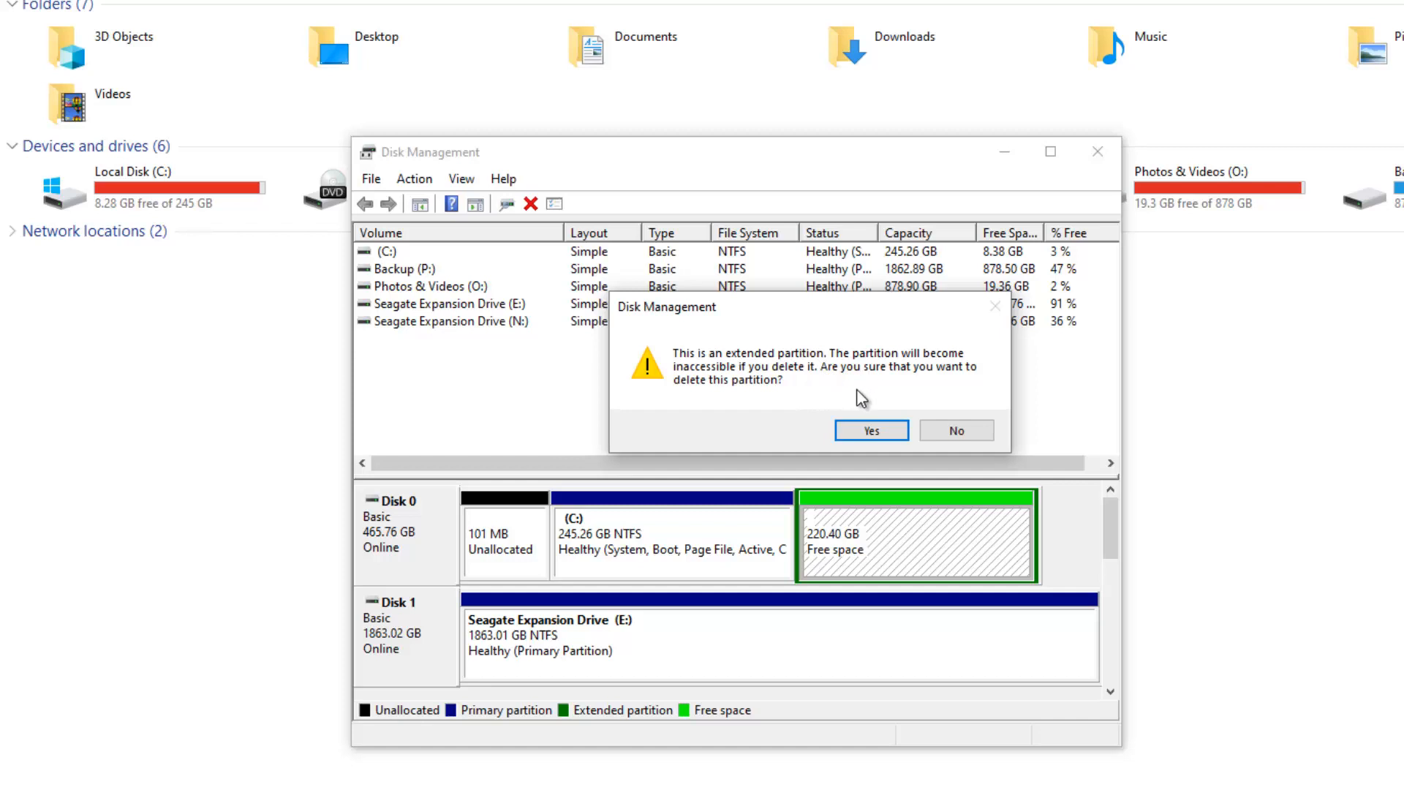
pyautogui.click(869, 430)
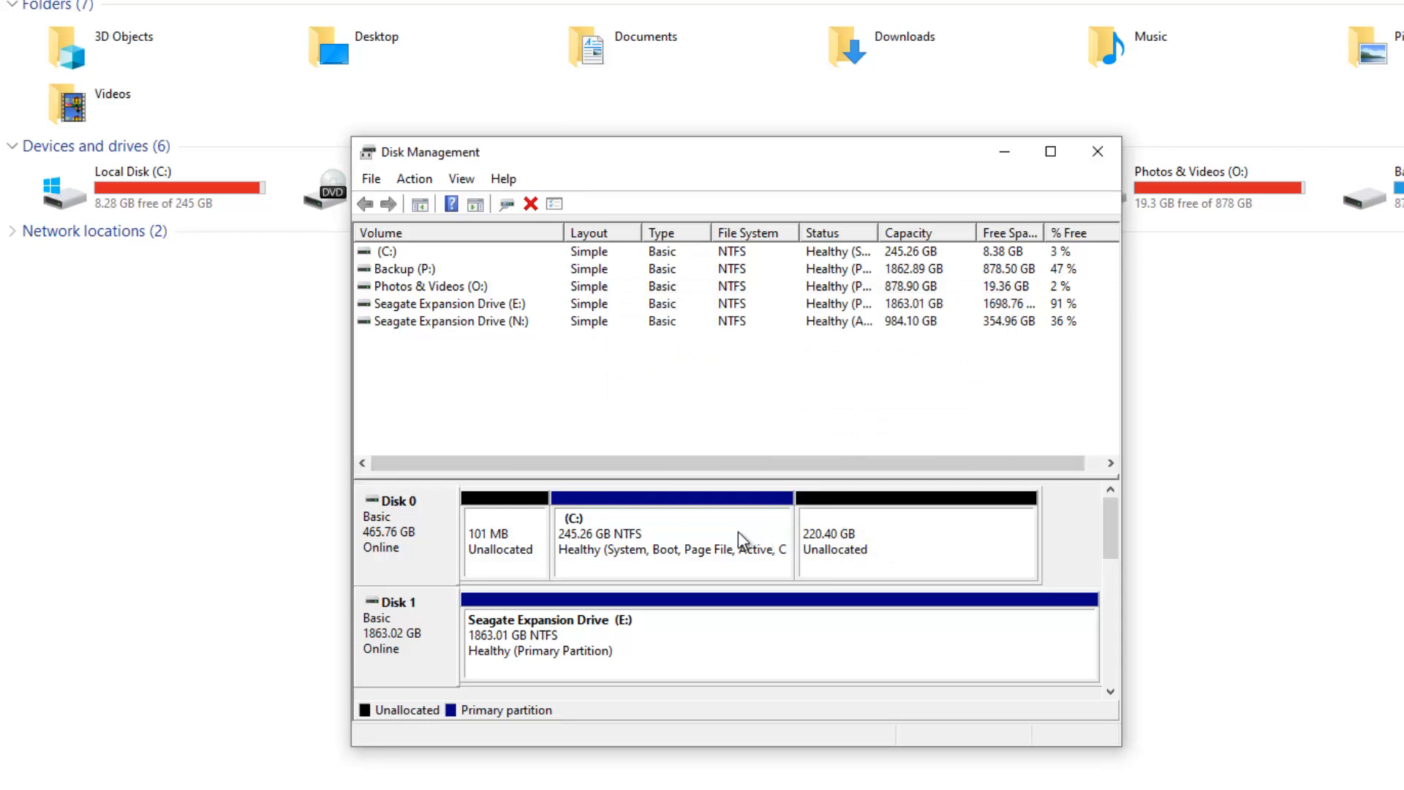
# Extend the C: volume with all 225687 MB of unallocated space on Disk 0, and close Disk Management
pyautogui.click(720, 543)
pyautogui.rightClick(659, 536)
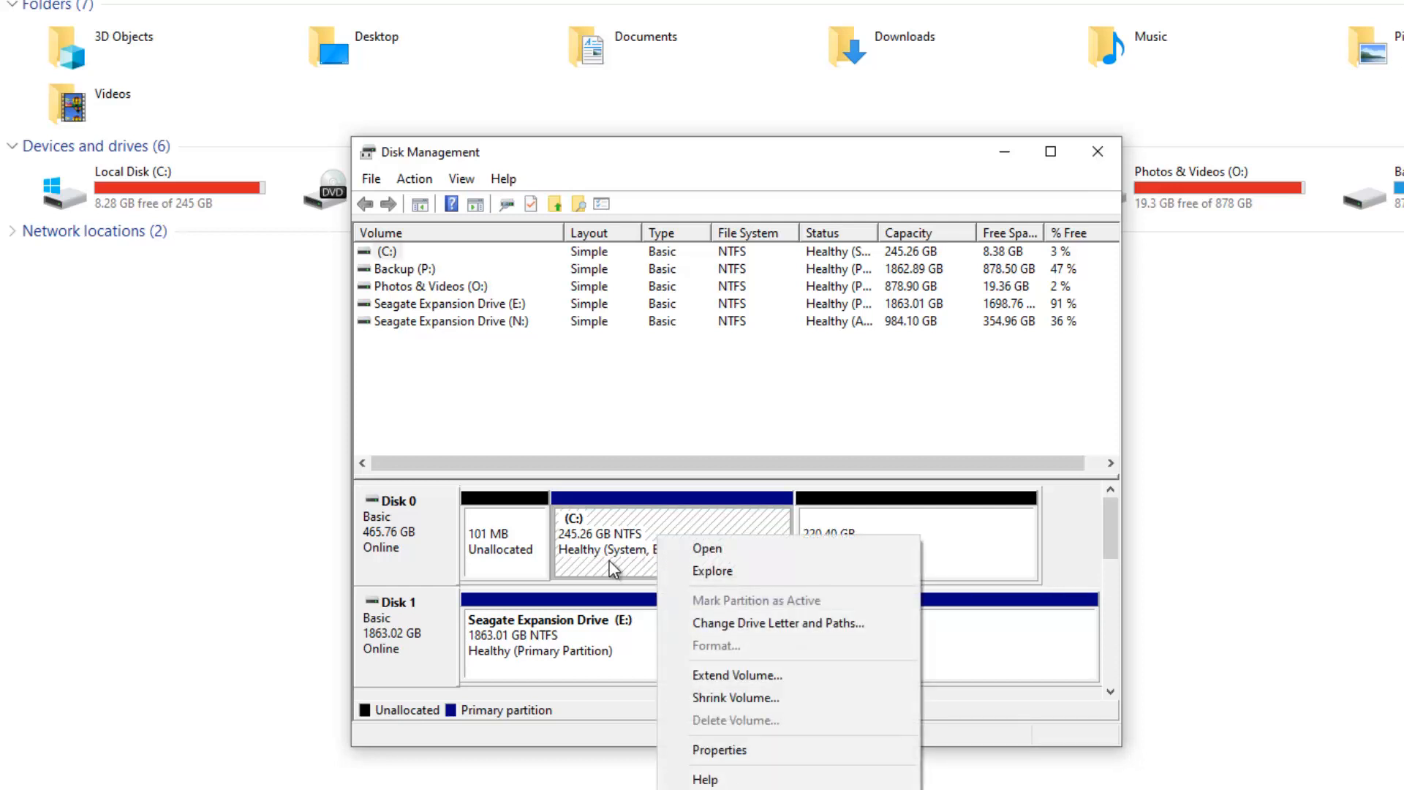
pyautogui.click(698, 675)
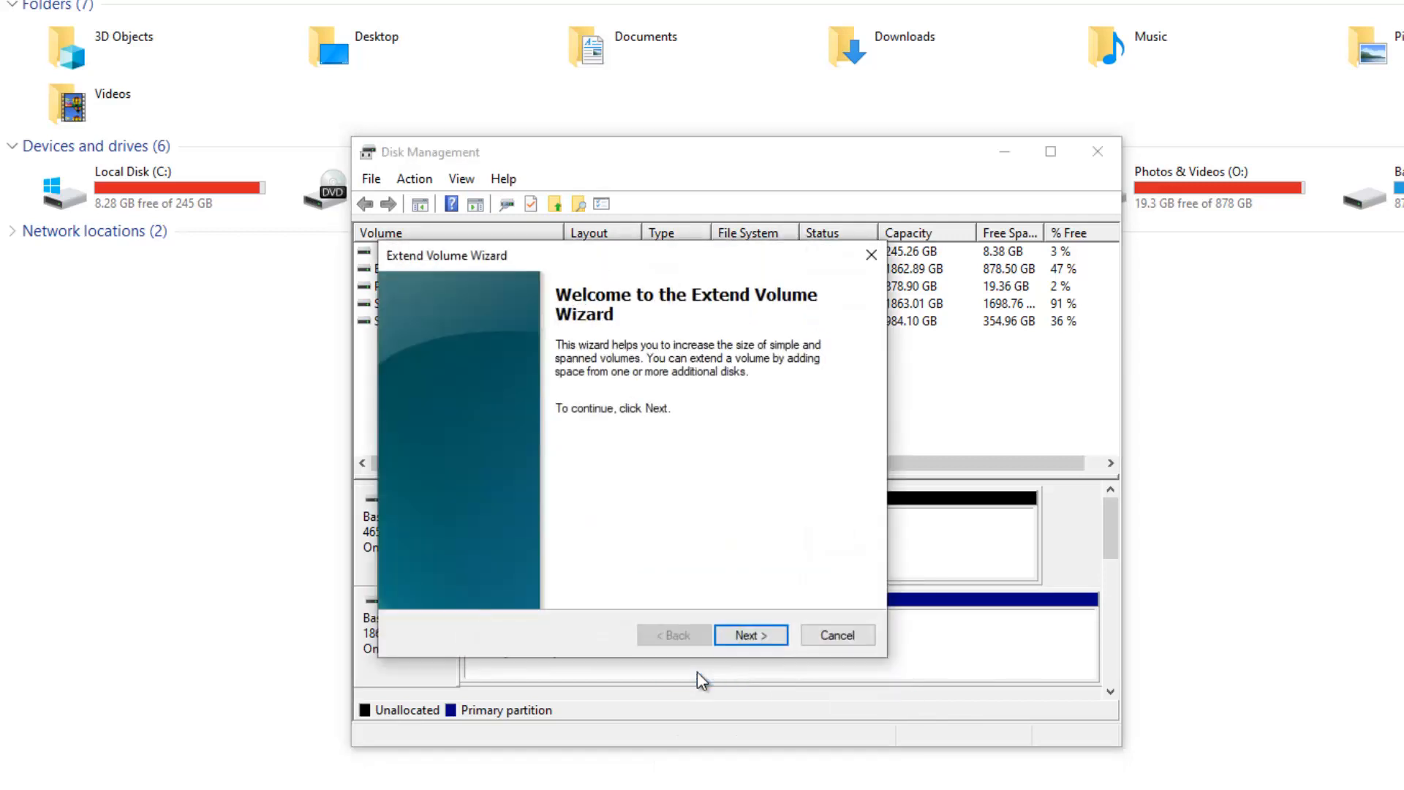
pyautogui.click(740, 629)
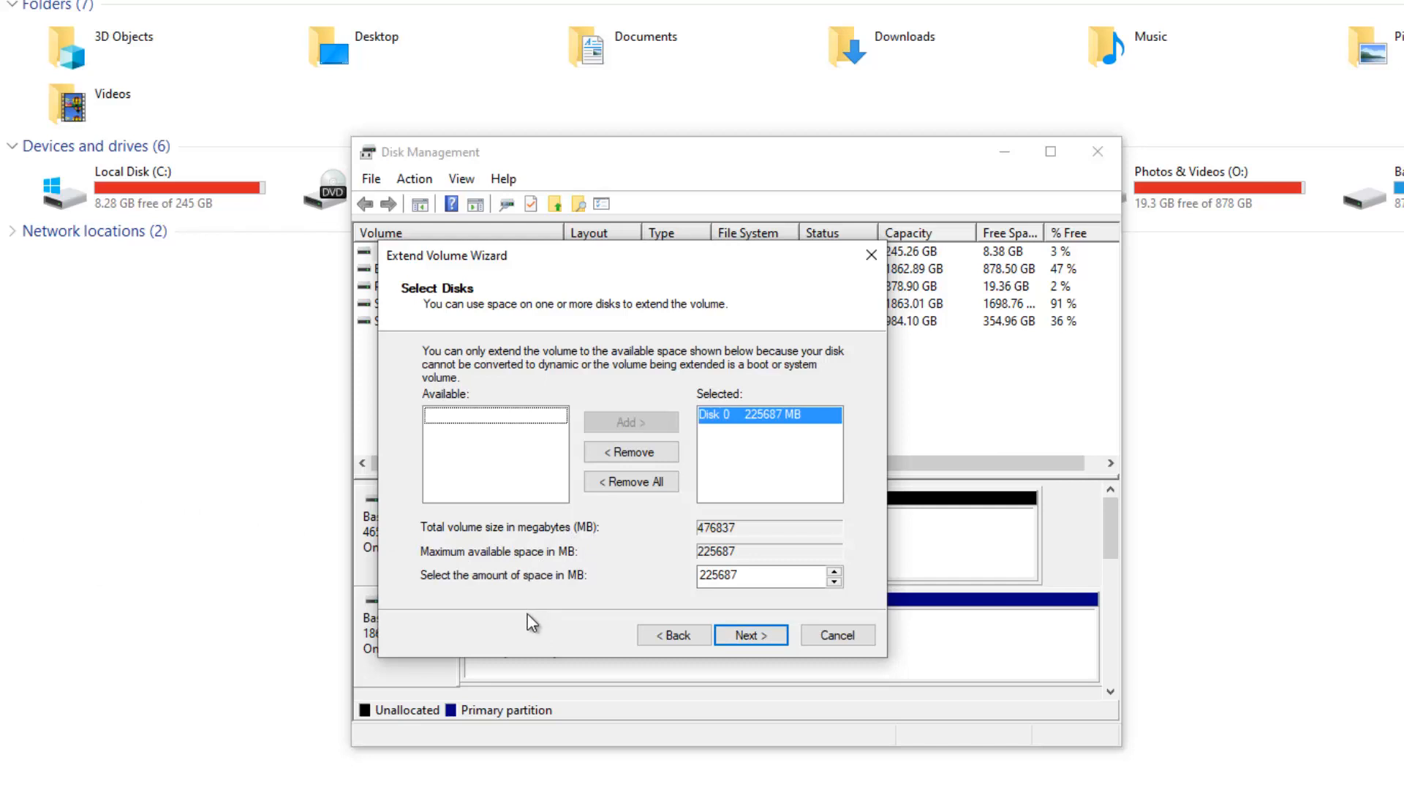
pyautogui.click(752, 637)
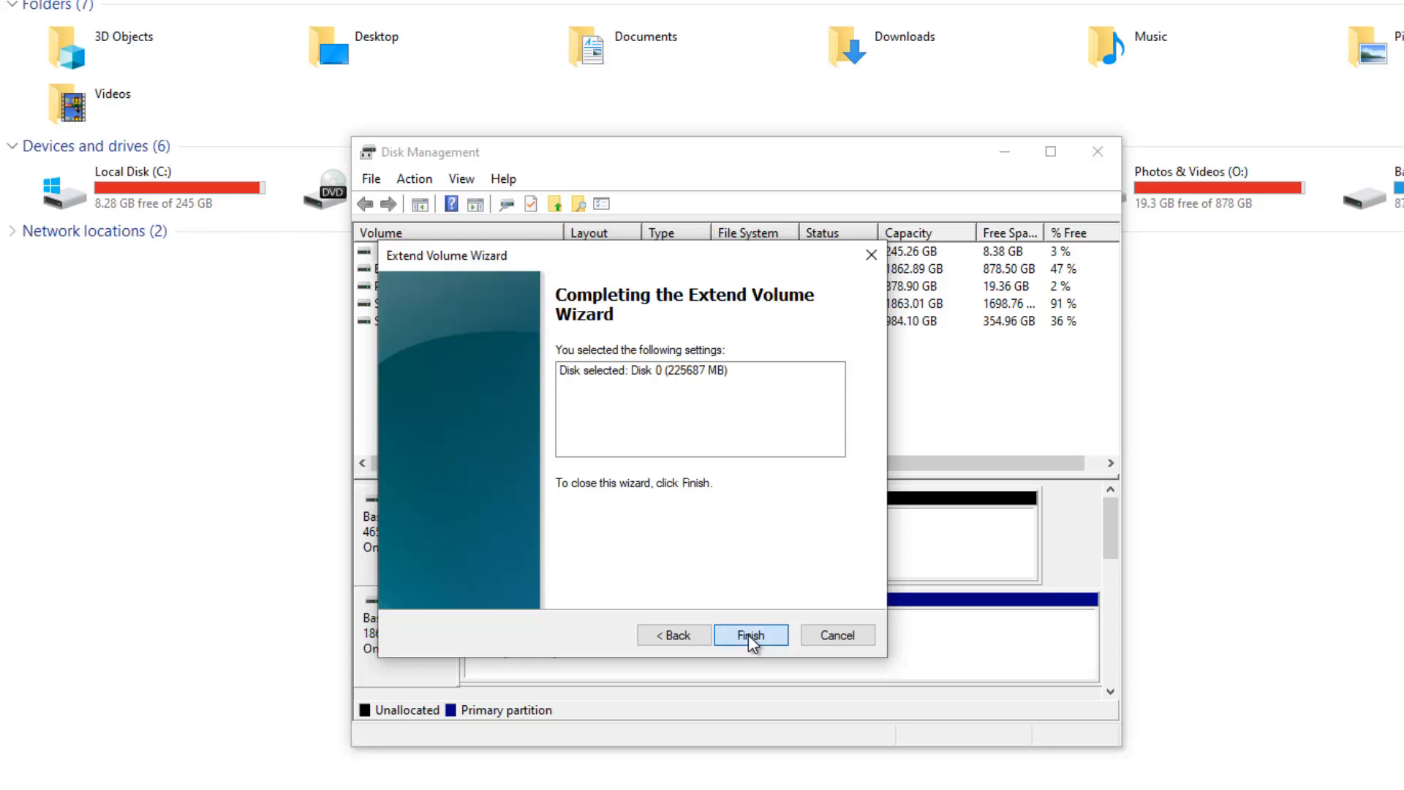
pyautogui.click(751, 637)
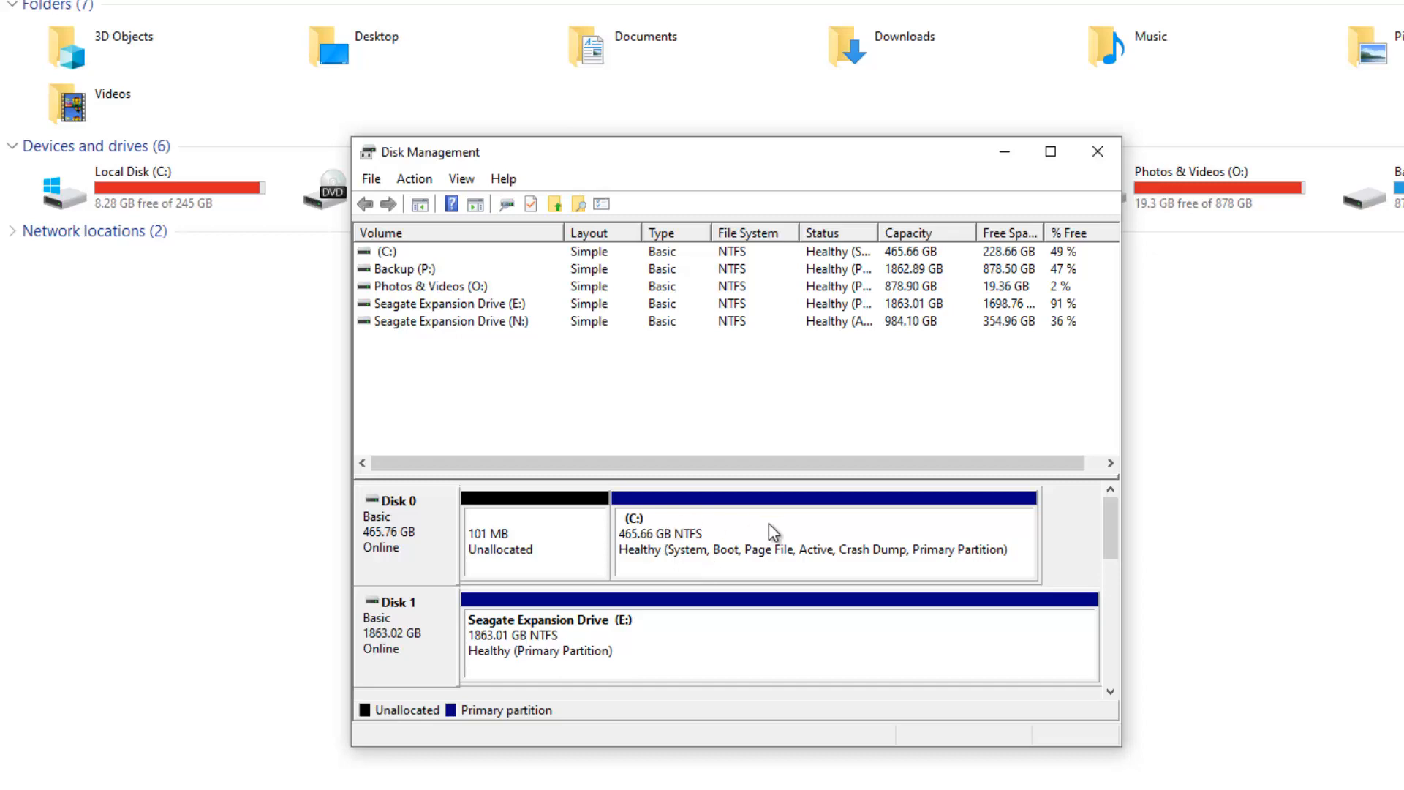
pyautogui.click(1098, 152)
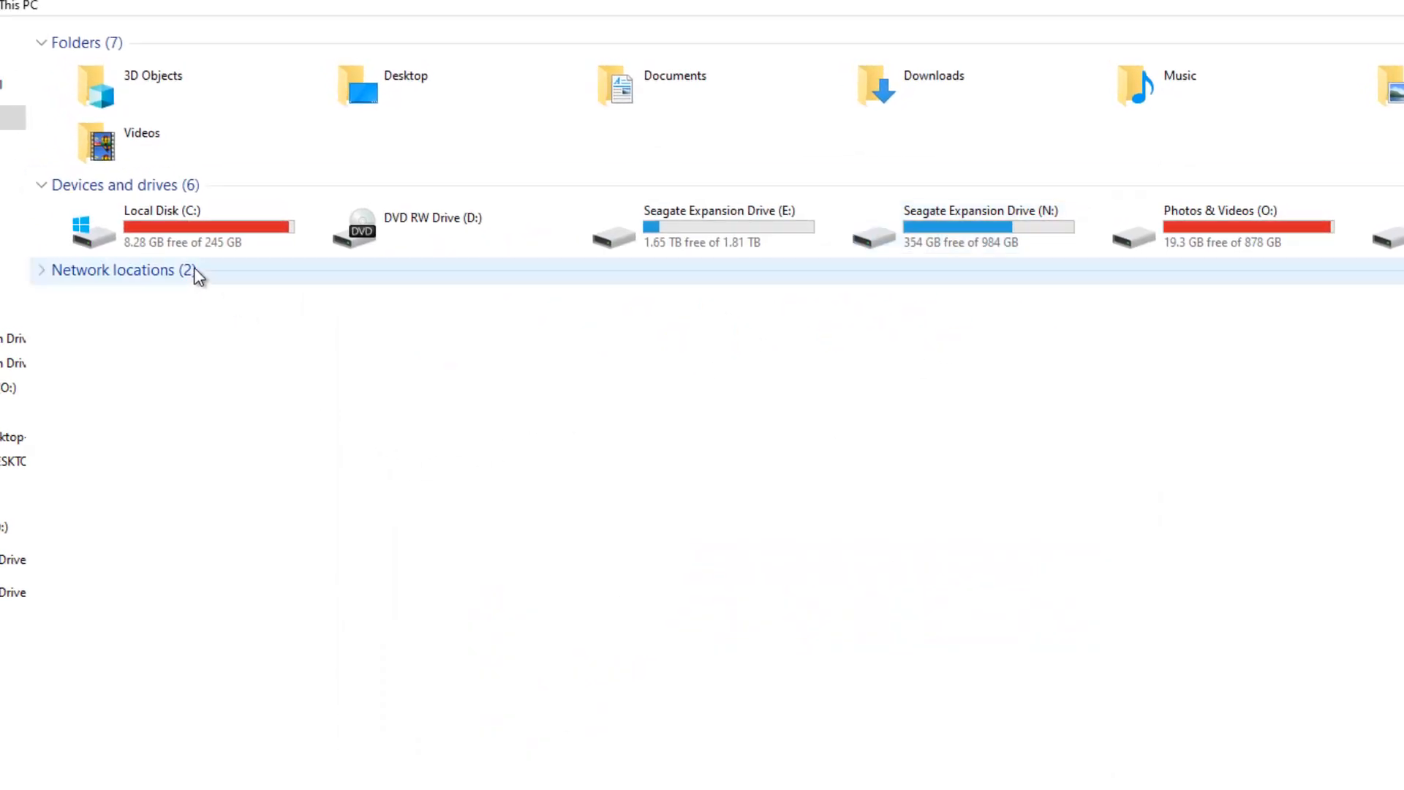